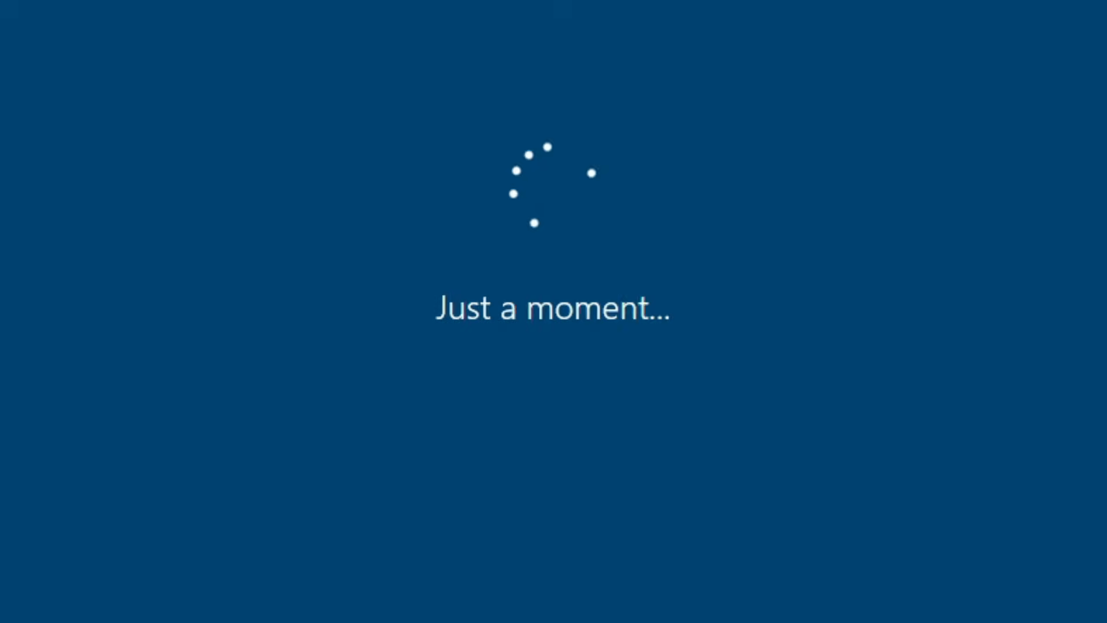
Step: Enter the account name in the Windows 10 setup and continue to the desktop
text(syshack)
key(Return)
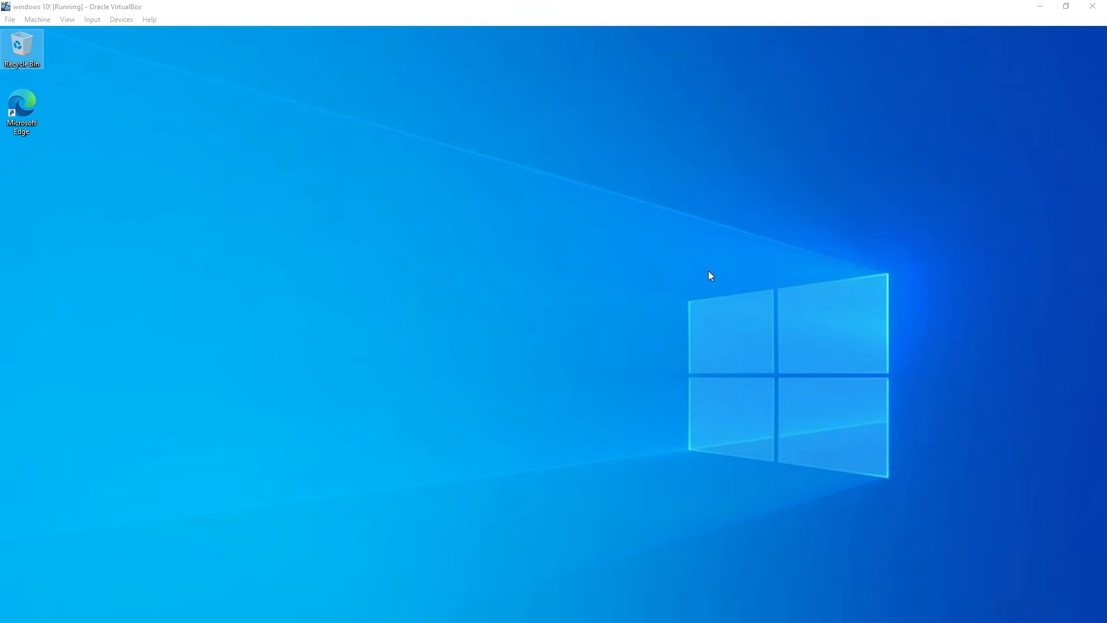
Step: Refresh the Windows desktop
drag(711, 272, 354, 79)
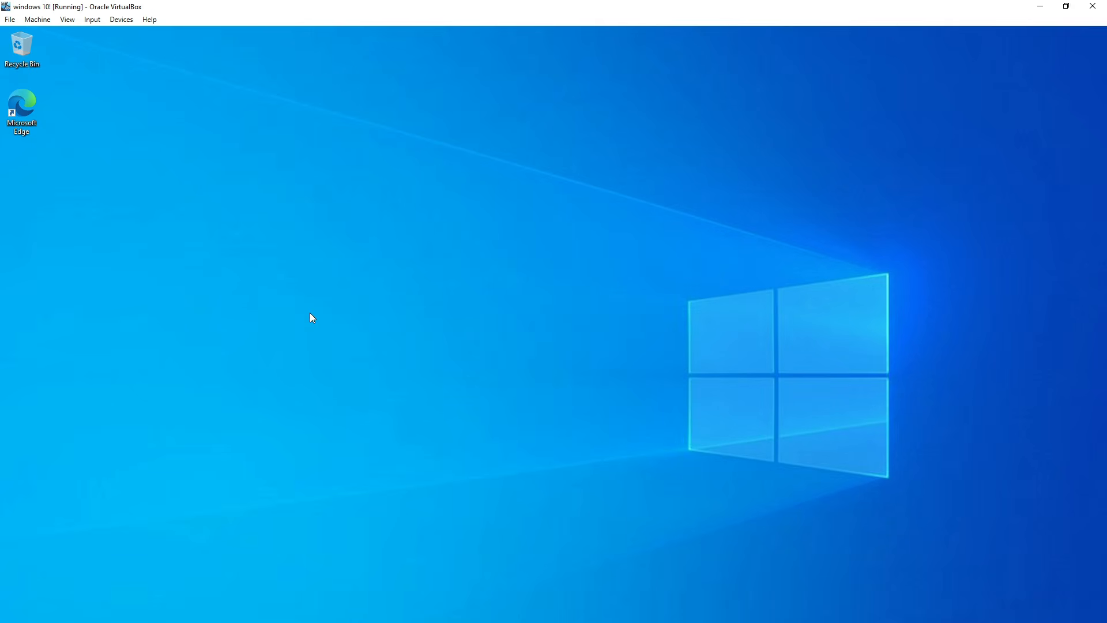
right_click(424, 99)
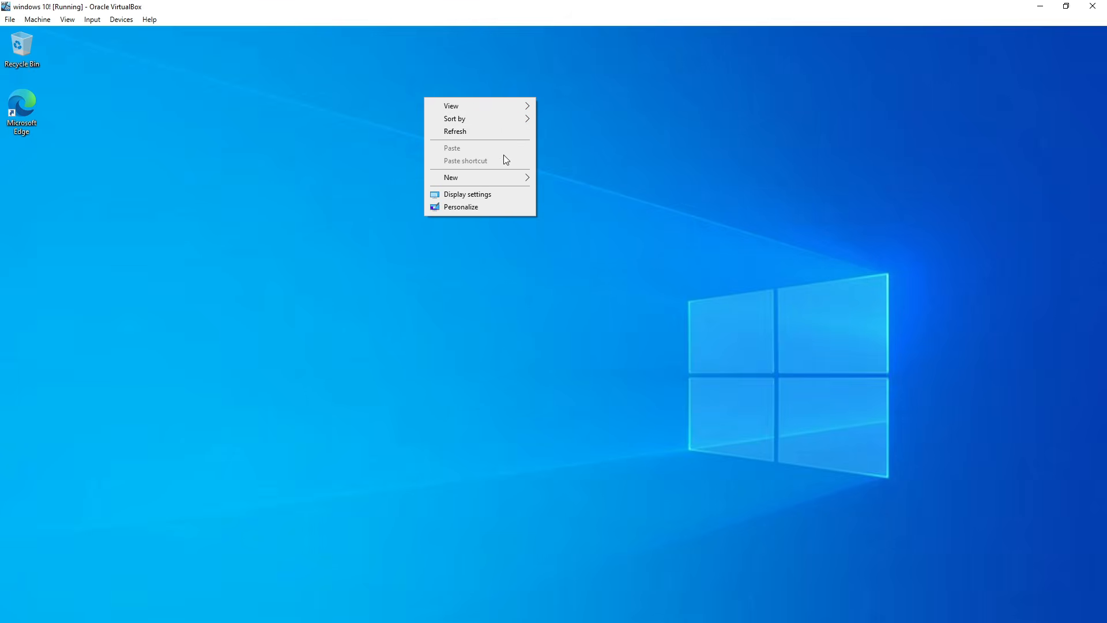
click(465, 130)
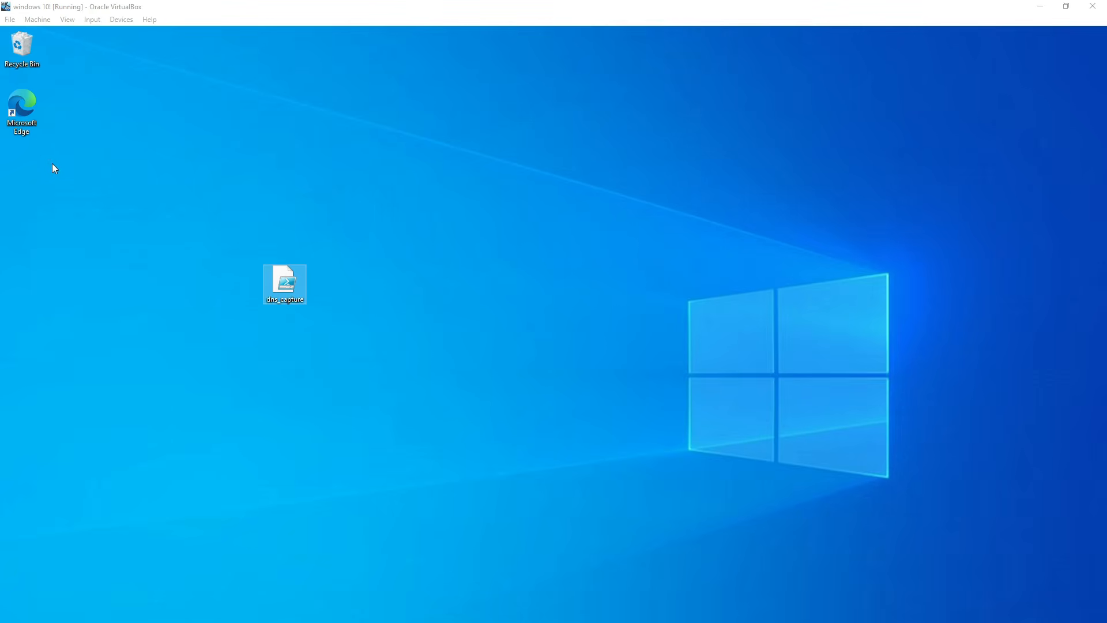
Step: Download Wireshark from wireshark.org in Microsoft Edge, declining the donation
click(31, 115)
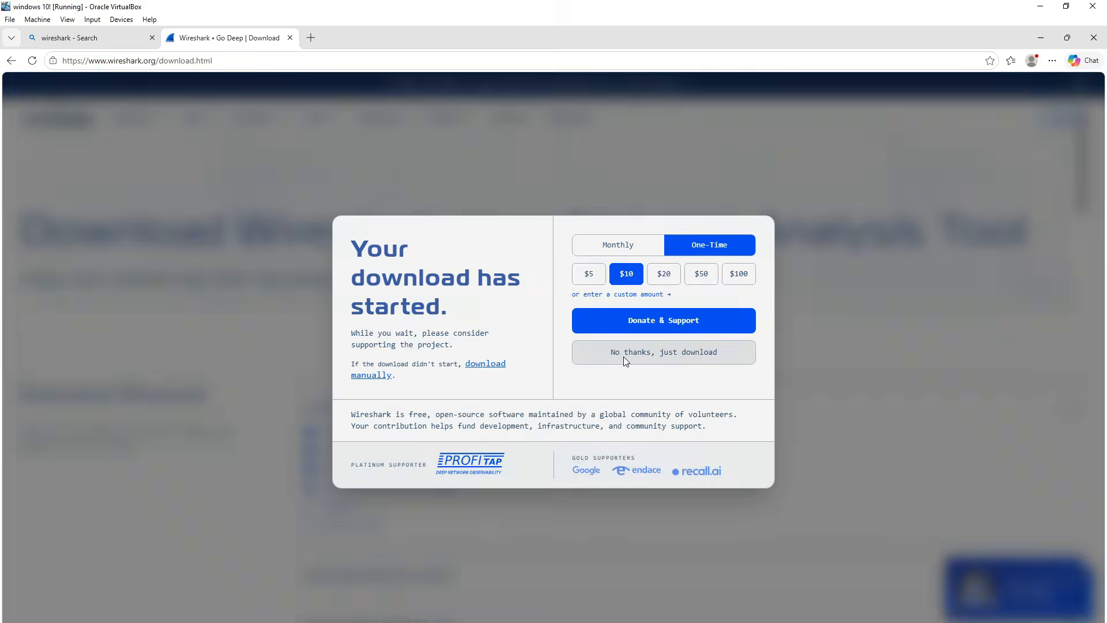
click(624, 356)
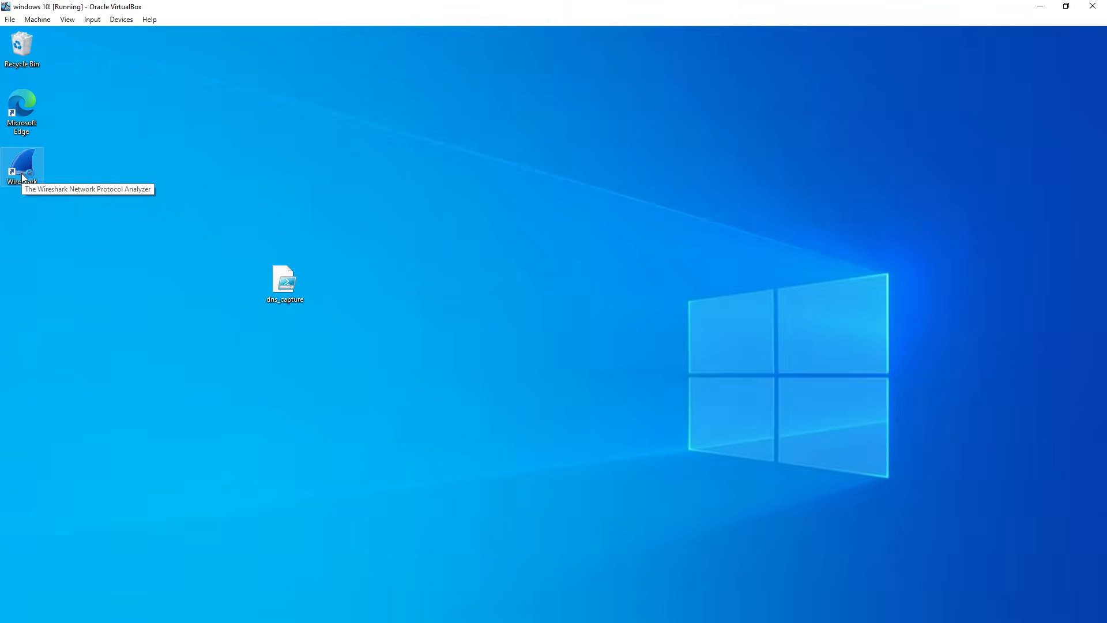
Step: Launch Wireshark and follow the HTTP stream of packet 261 in the Ethernet capture, highlighting its request header
double_click(22, 166)
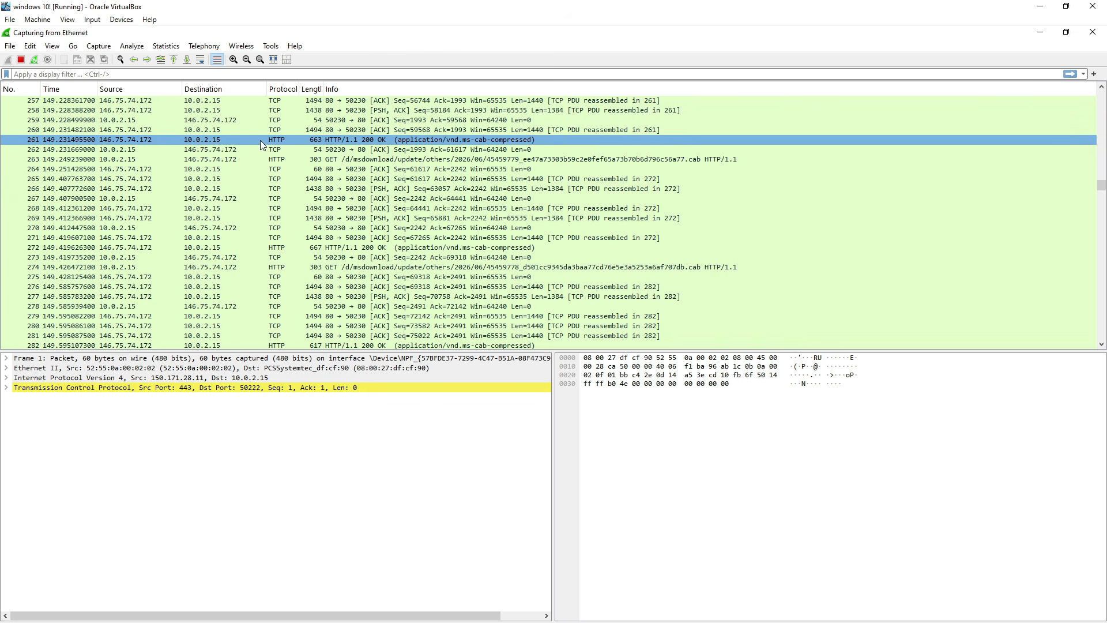
click(261, 140)
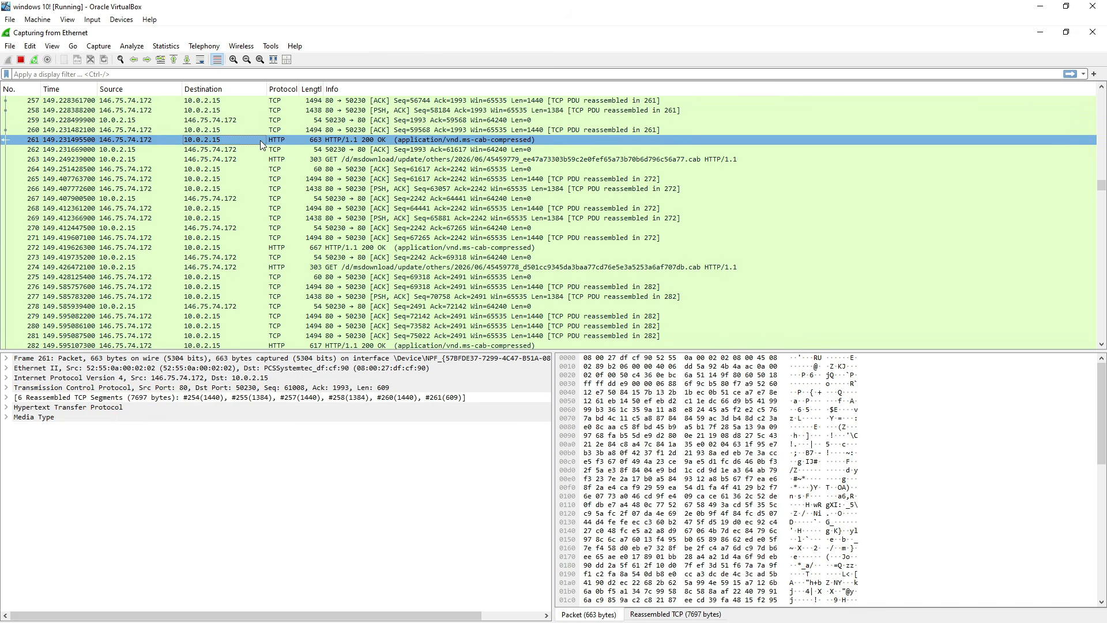
right_click(261, 140)
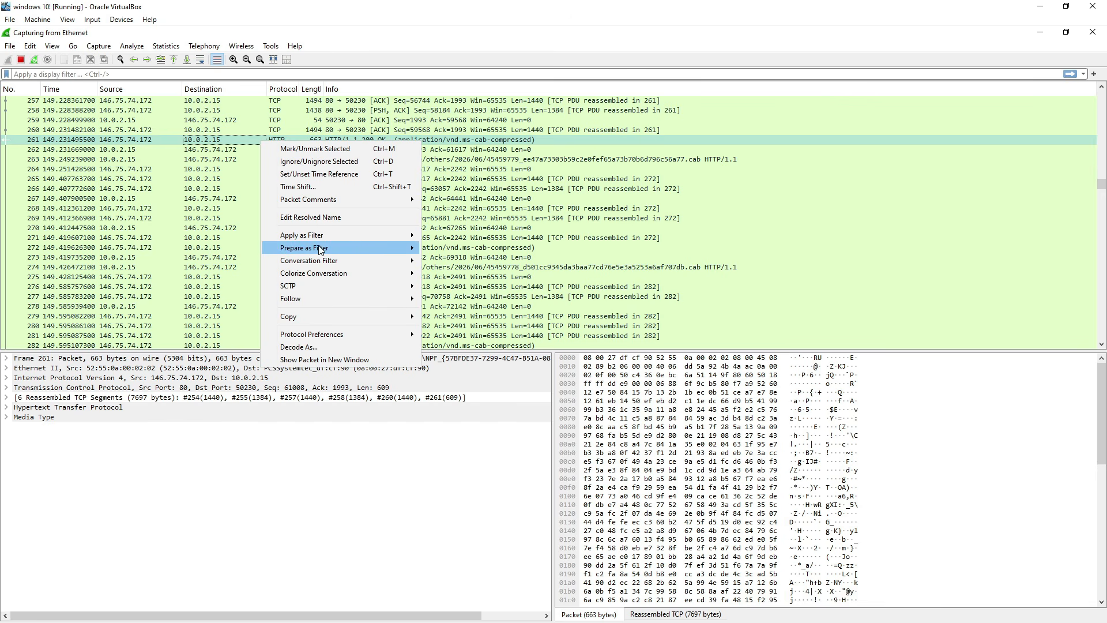
mouse_move(317, 249)
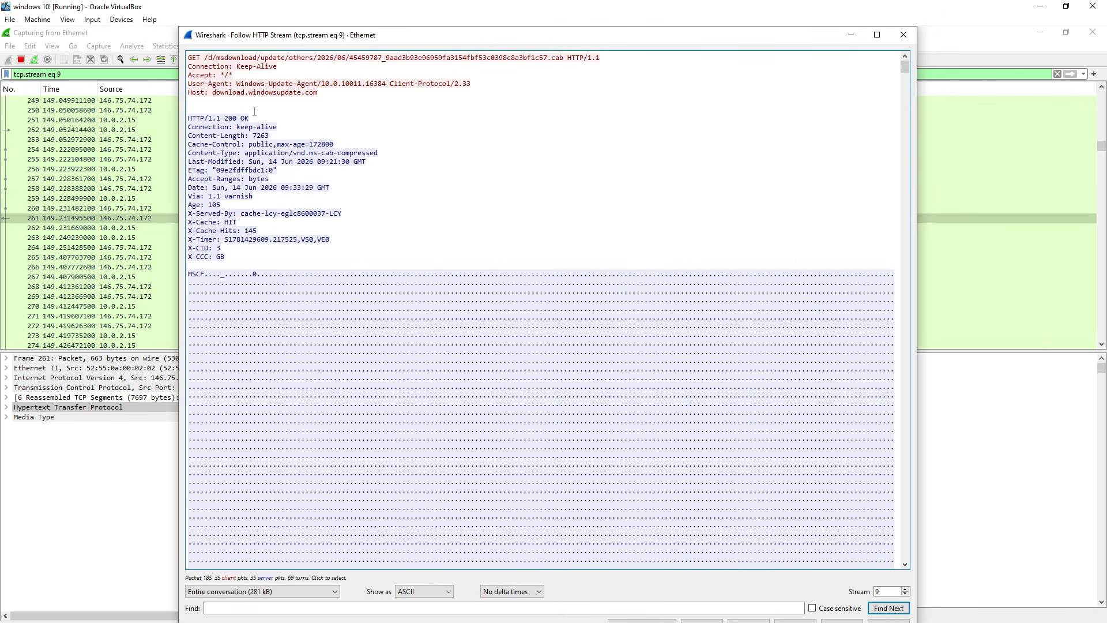
drag(199, 53, 448, 105)
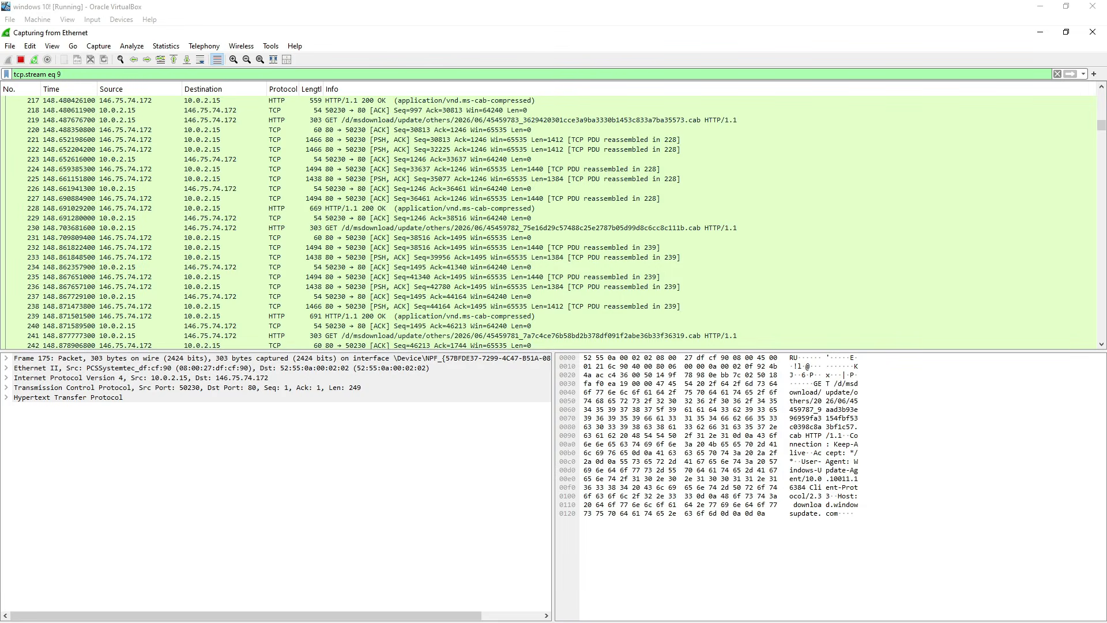
Step: Replace the stream display filter with dns to show only DNS packets
scroll(214, 312, down, 4)
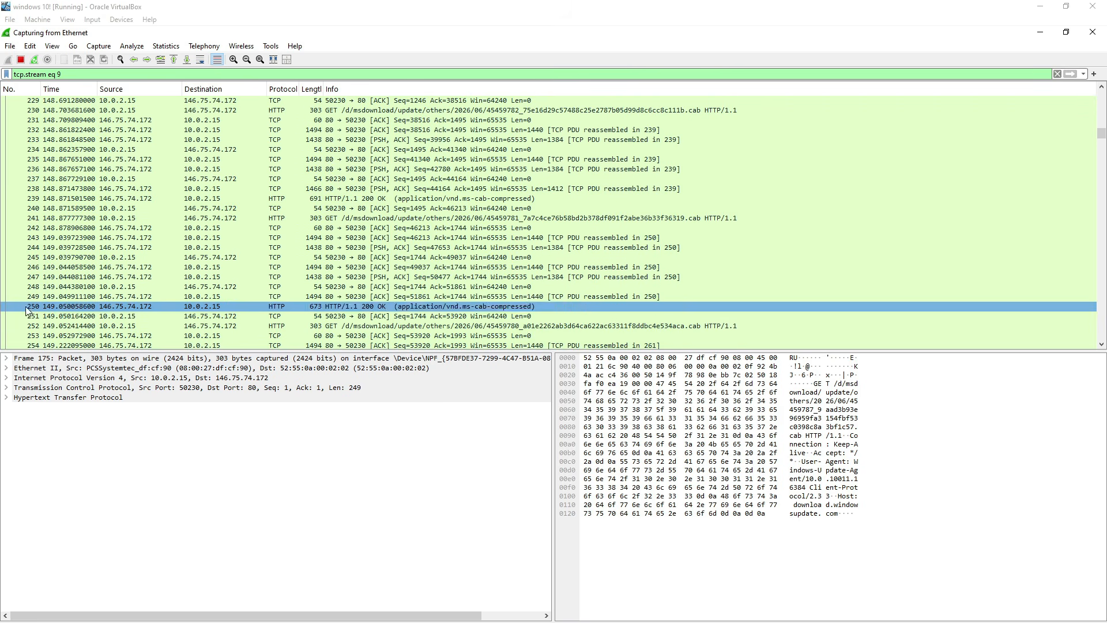
drag(79, 74, 12, 74)
key(BackSpace)
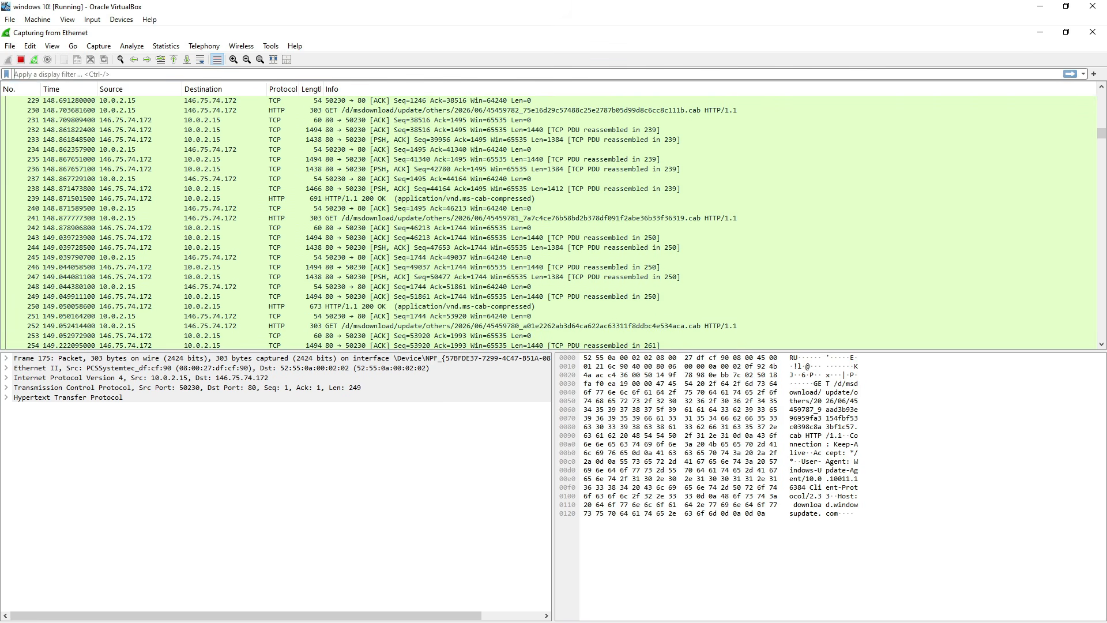
text(dns)
key(Return)
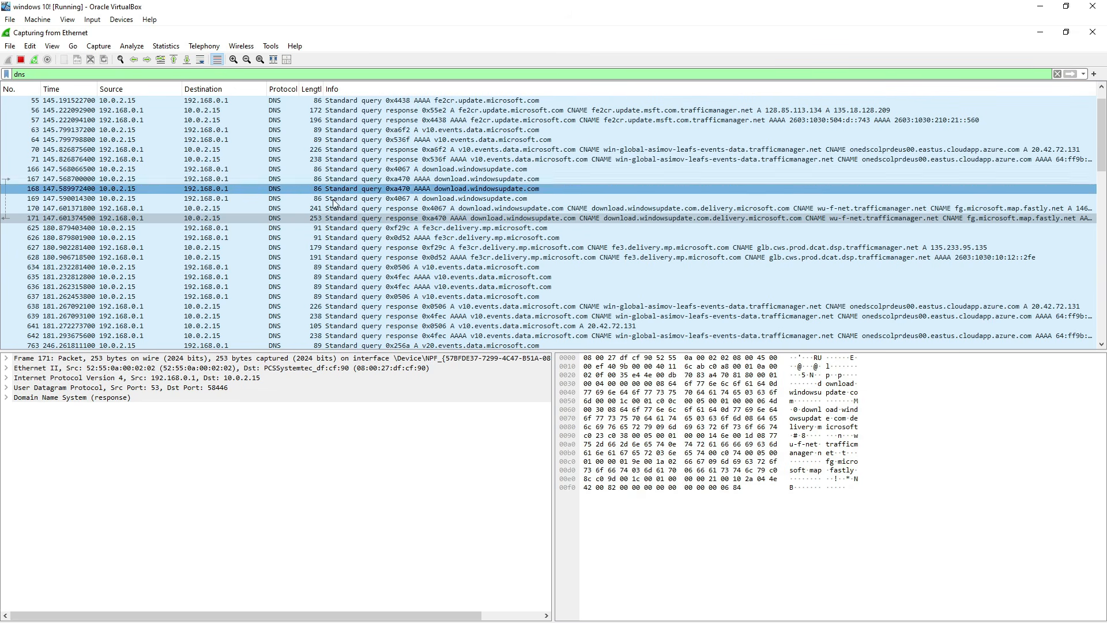
Step: Follow the UDP stream of DNS packet 634 and copy the entire stream text
scroll(326, 248, down, 8)
scroll(328, 233, up, 5)
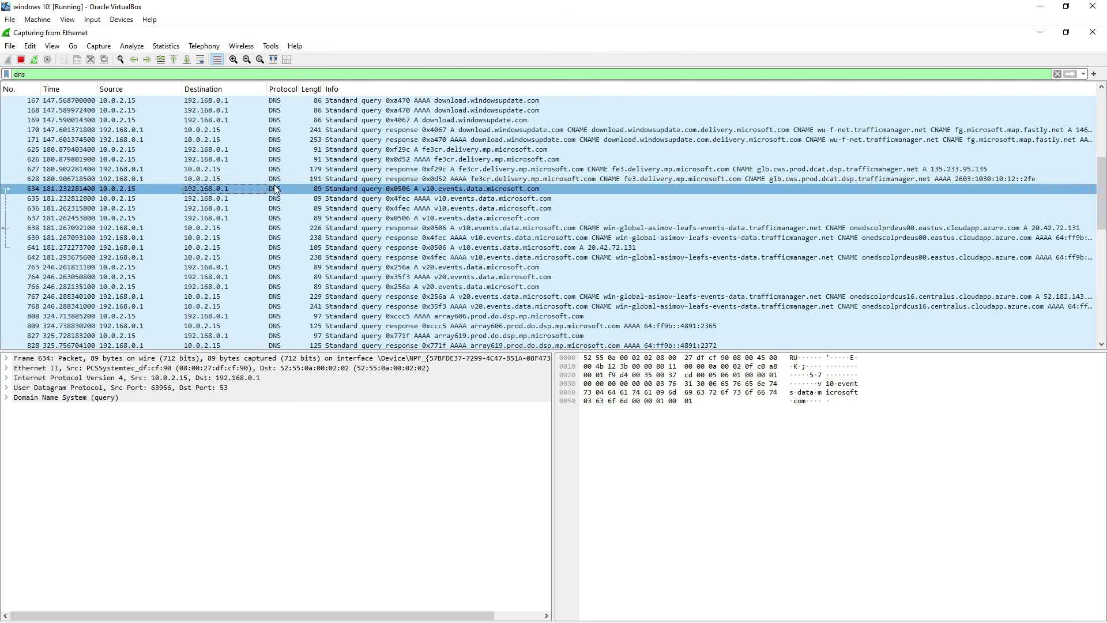
right_click(266, 187)
click(392, 237)
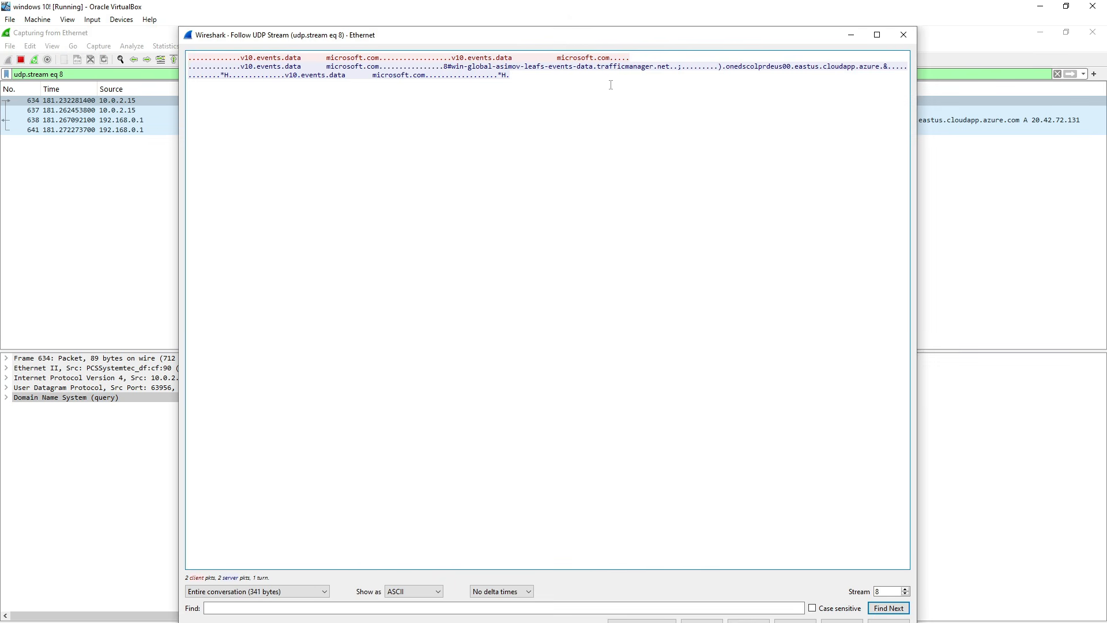
drag(510, 75, 160, 55)
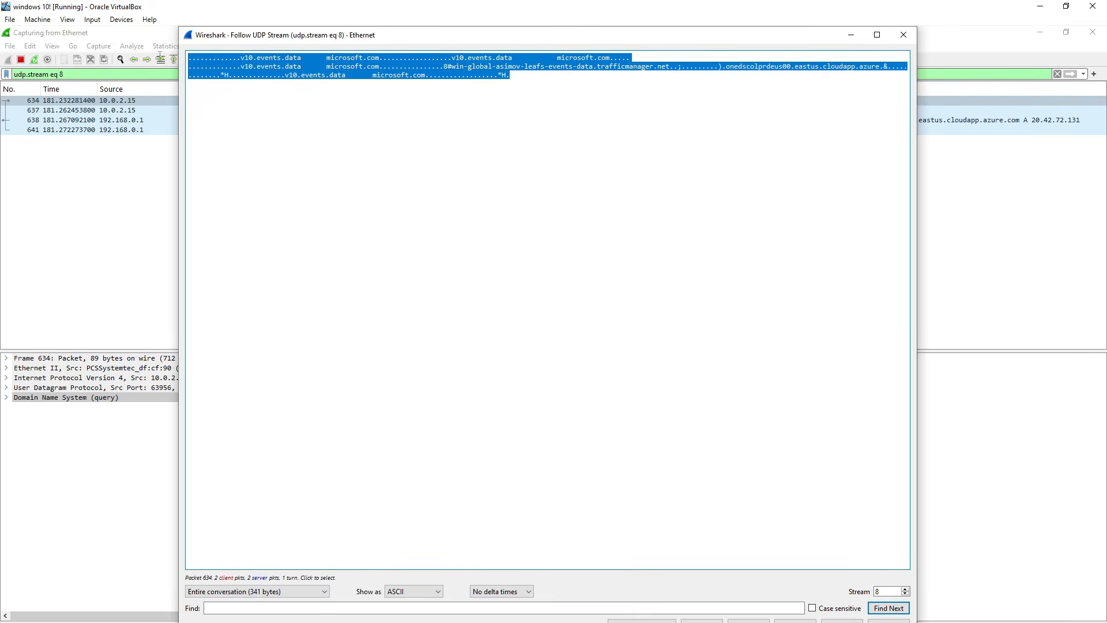
right_click(200, 54)
click(220, 65)
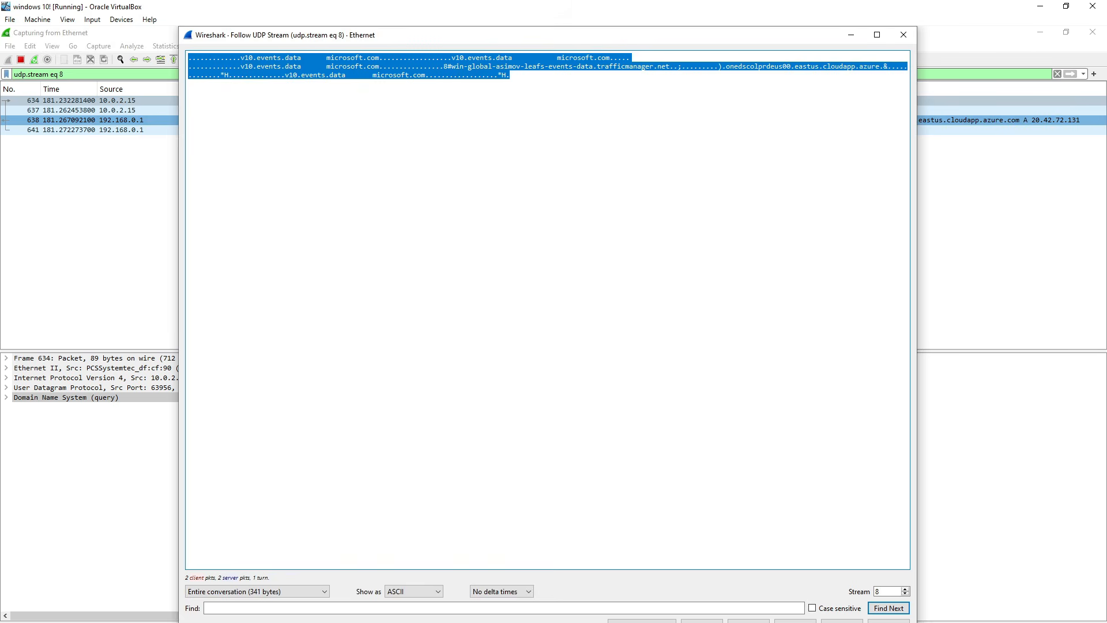
key(alt+Tab)
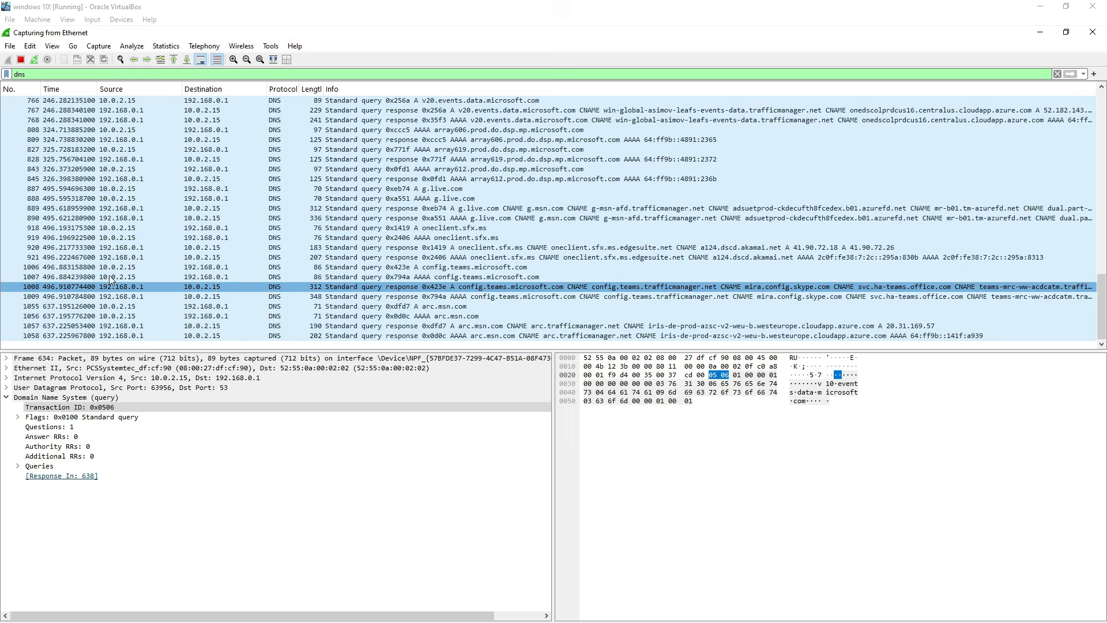
Step: Examine the DNS queries and responses in the packet list, including their sources, destinations and requested domains
scroll(283, 216, up, 10)
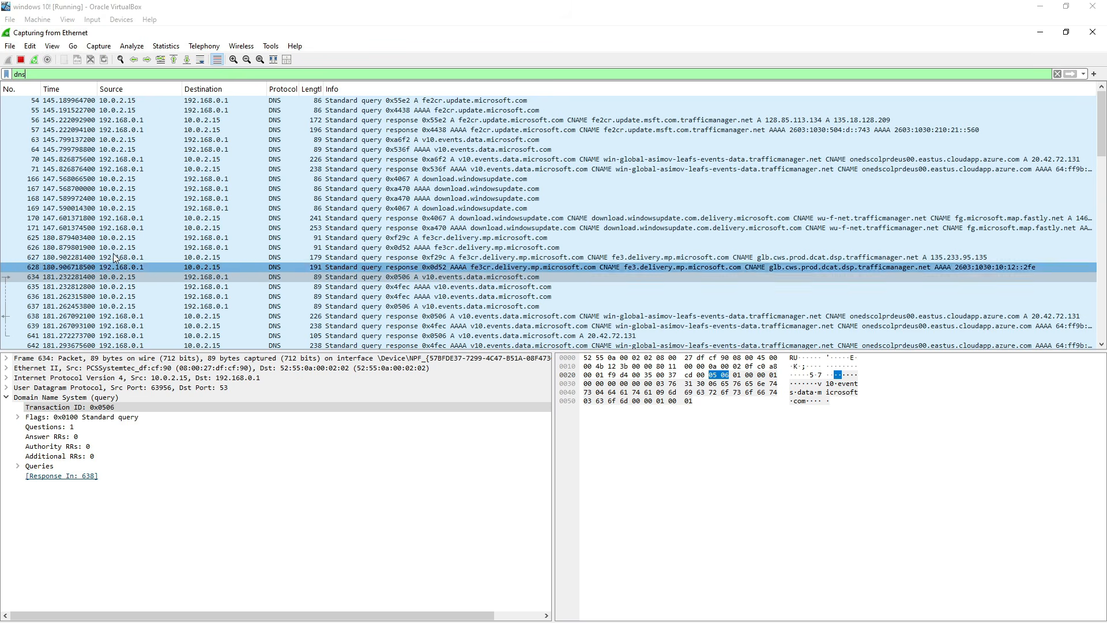
scroll(159, 163, down, 1)
scroll(221, 184, down, 2)
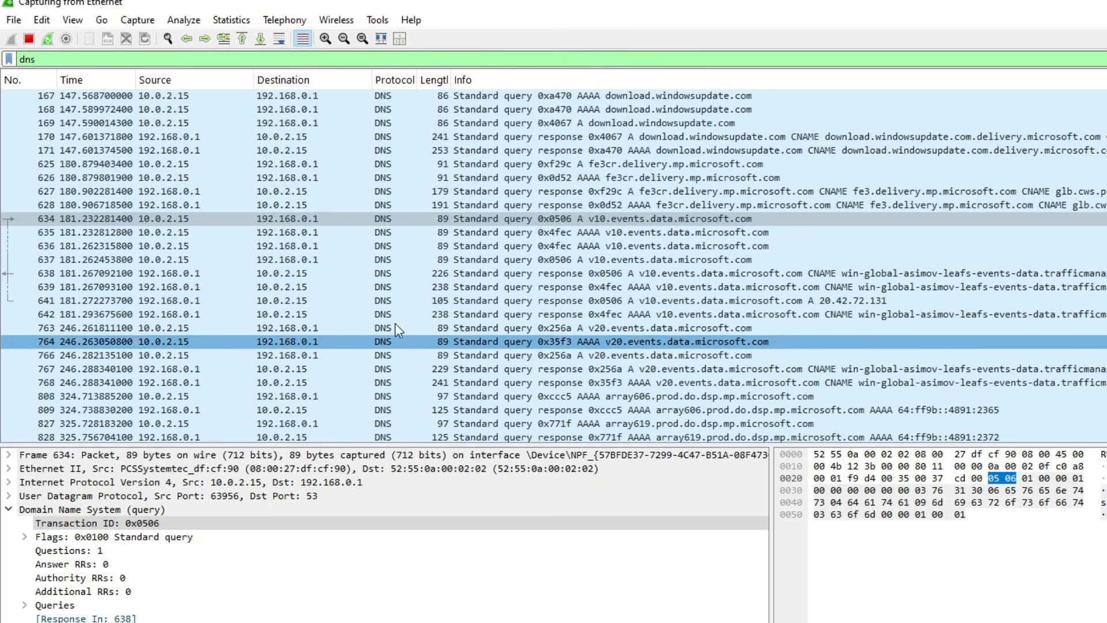
scroll(417, 319, down, 1)
scroll(417, 319, down, 1)
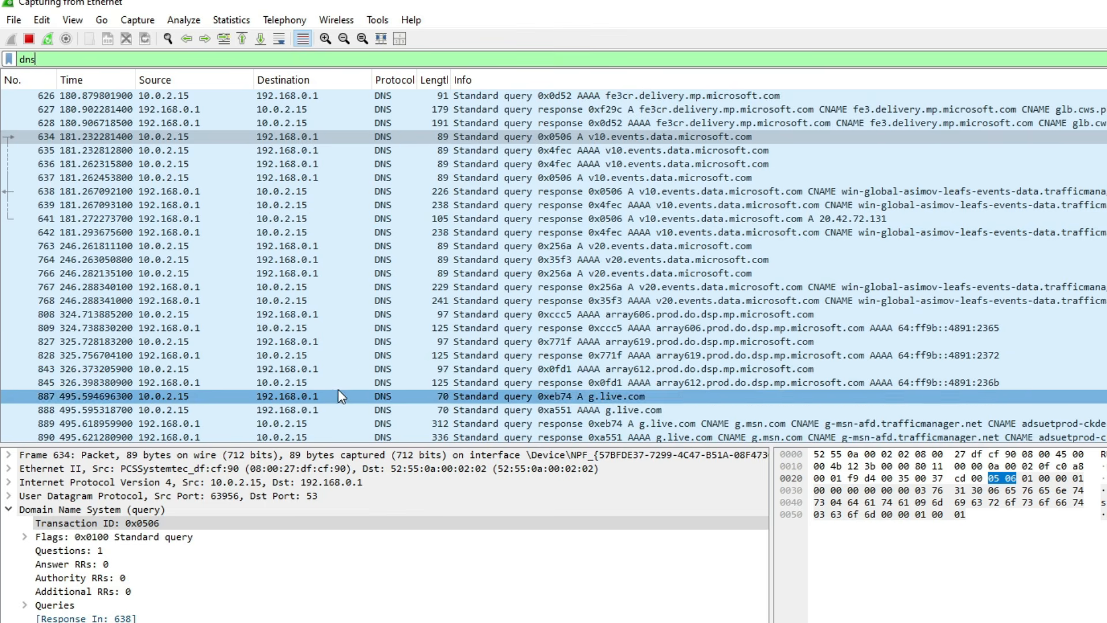
scroll(365, 314, down, 1)
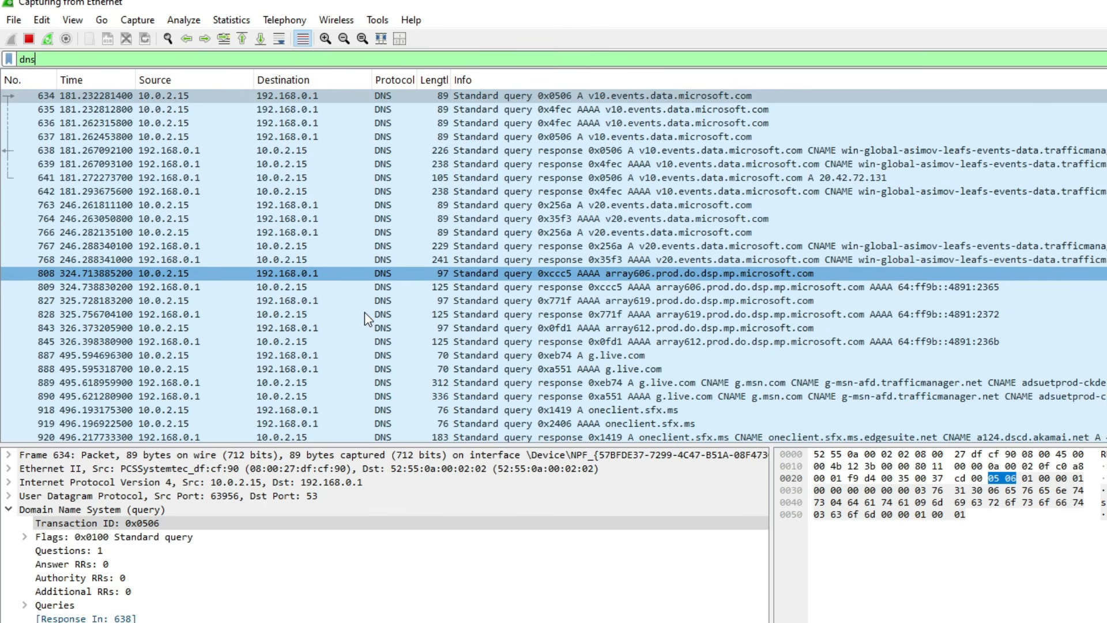
scroll(364, 313, down, 1)
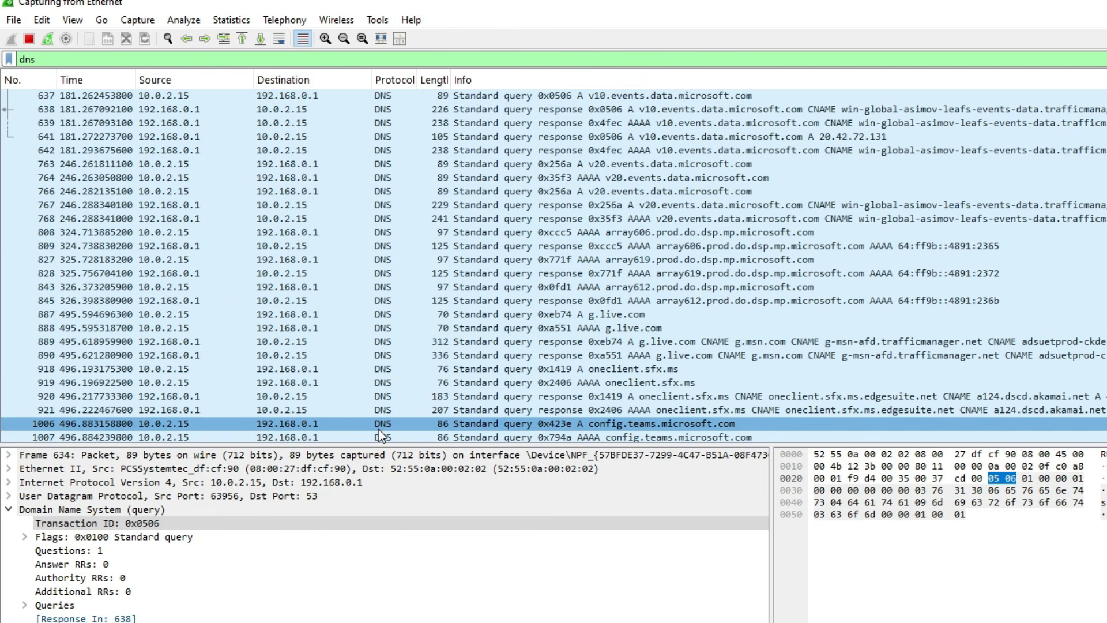
scroll(380, 433, up, 7)
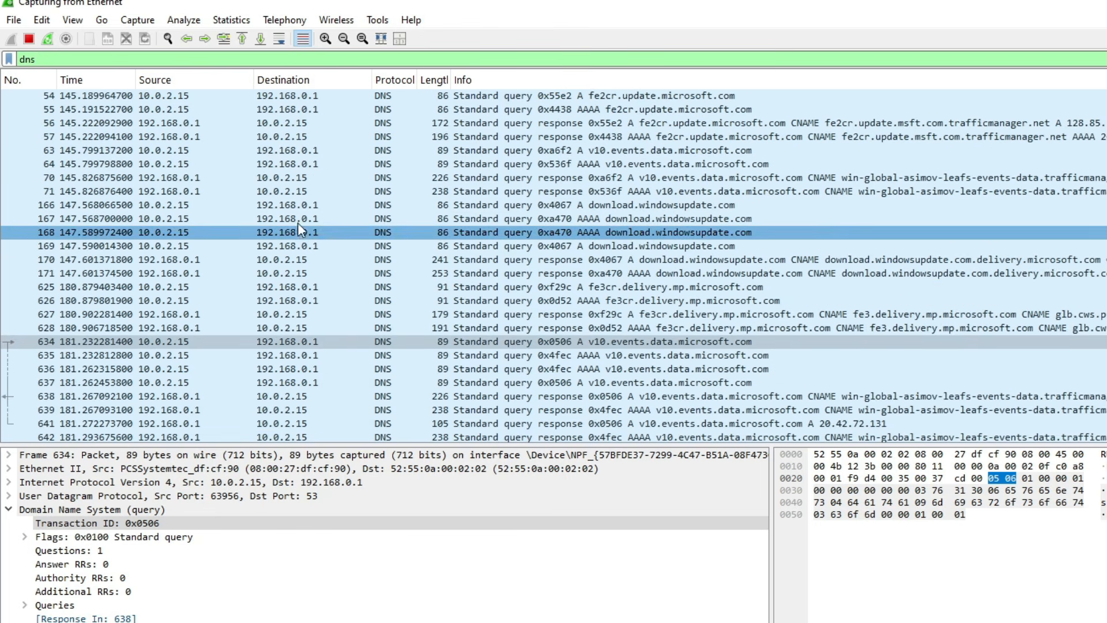
scroll(304, 233, down, 14)
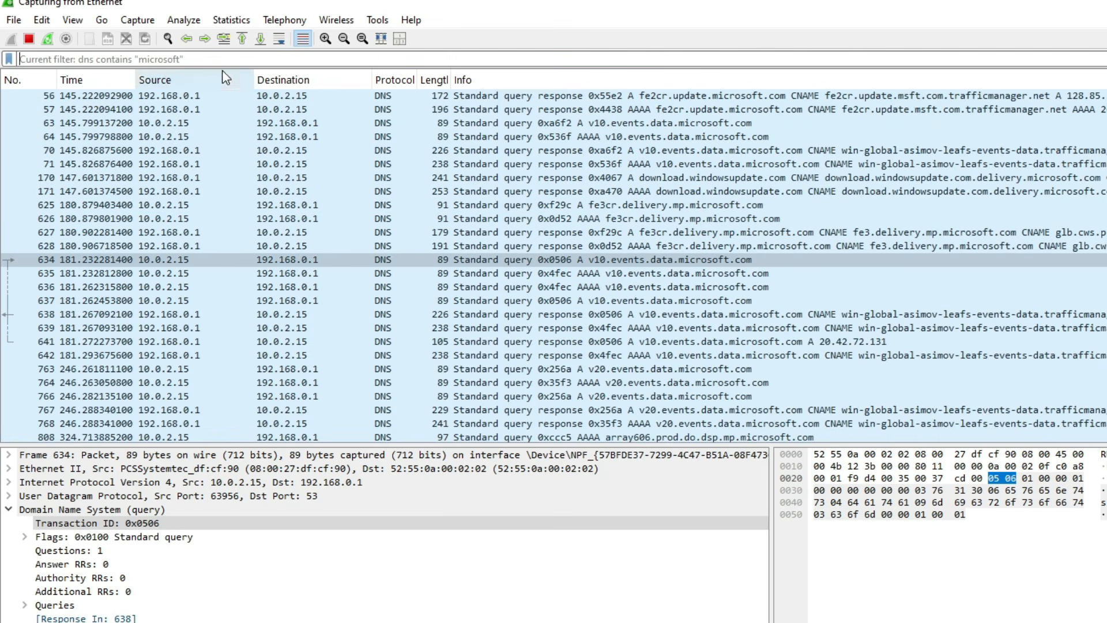
Step: Apply the display filter dns contains "microsoft" to the capture
key(ctrl+v)
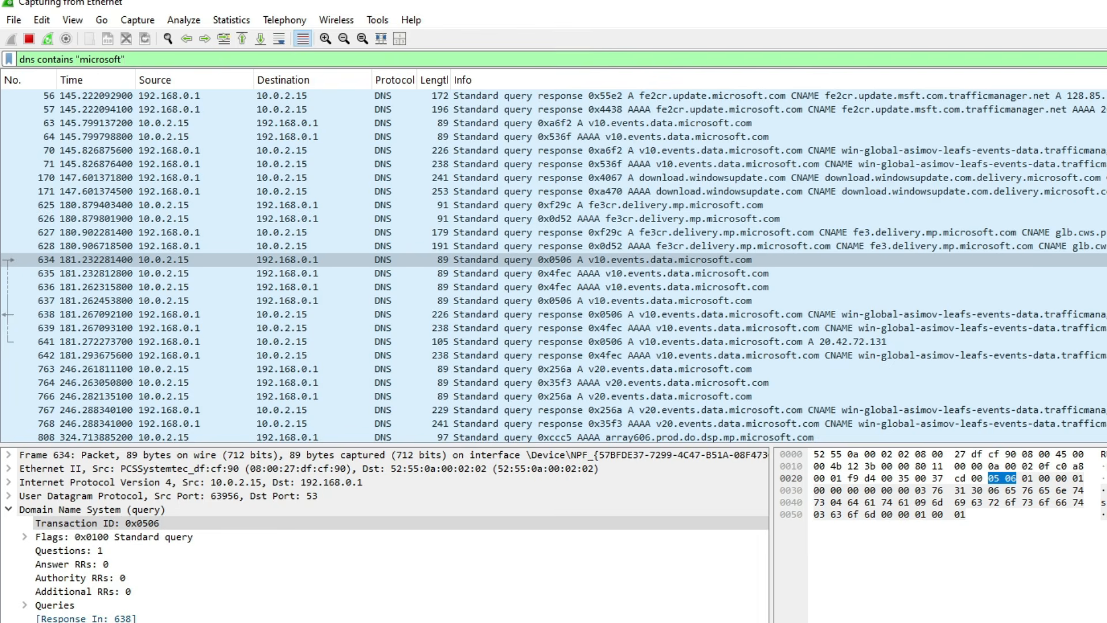
key(Return)
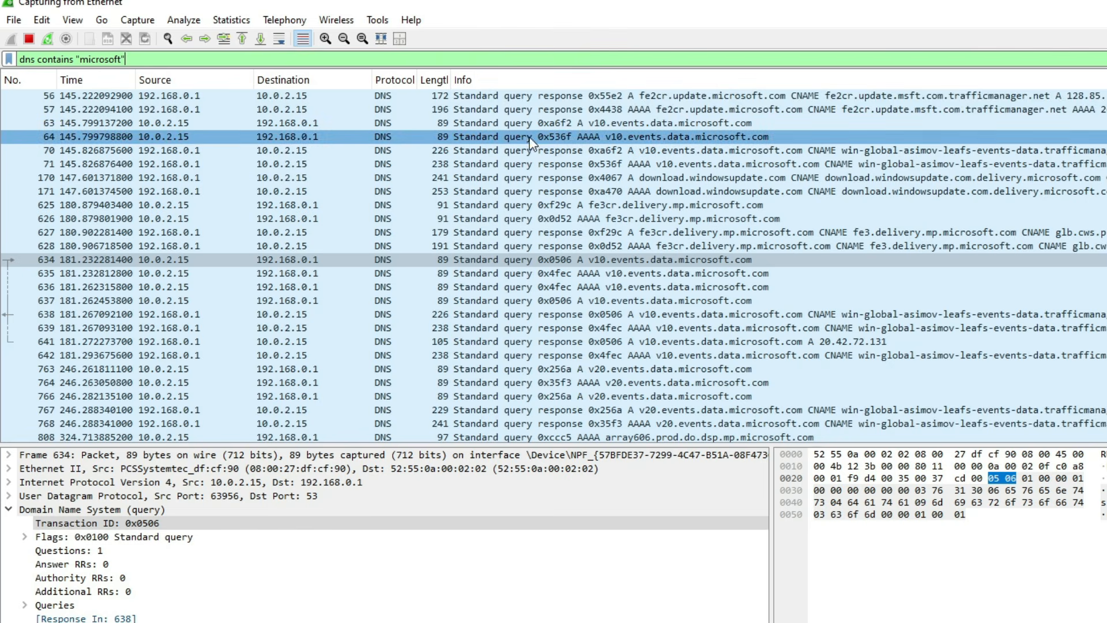
Step: Follow the UDP stream of DNS packet 827, the AAAA query for array619.prod.do.dsp.mp.microsoft.com
scroll(740, 237, down, 1)
scroll(761, 225, down, 2)
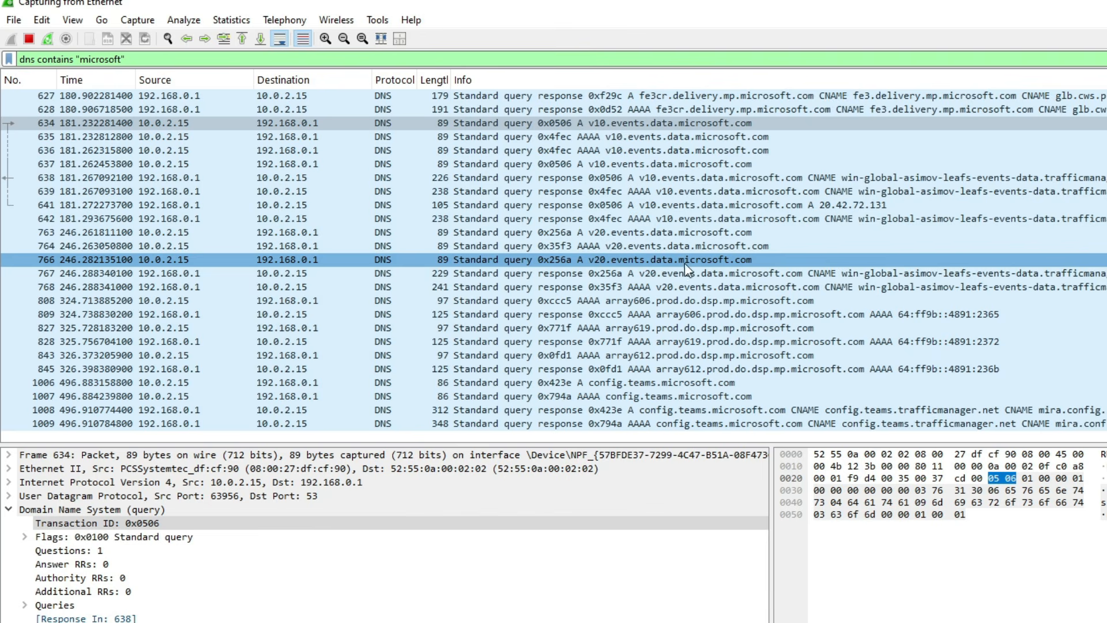
right_click(670, 328)
mouse_move(870, 547)
click(924, 551)
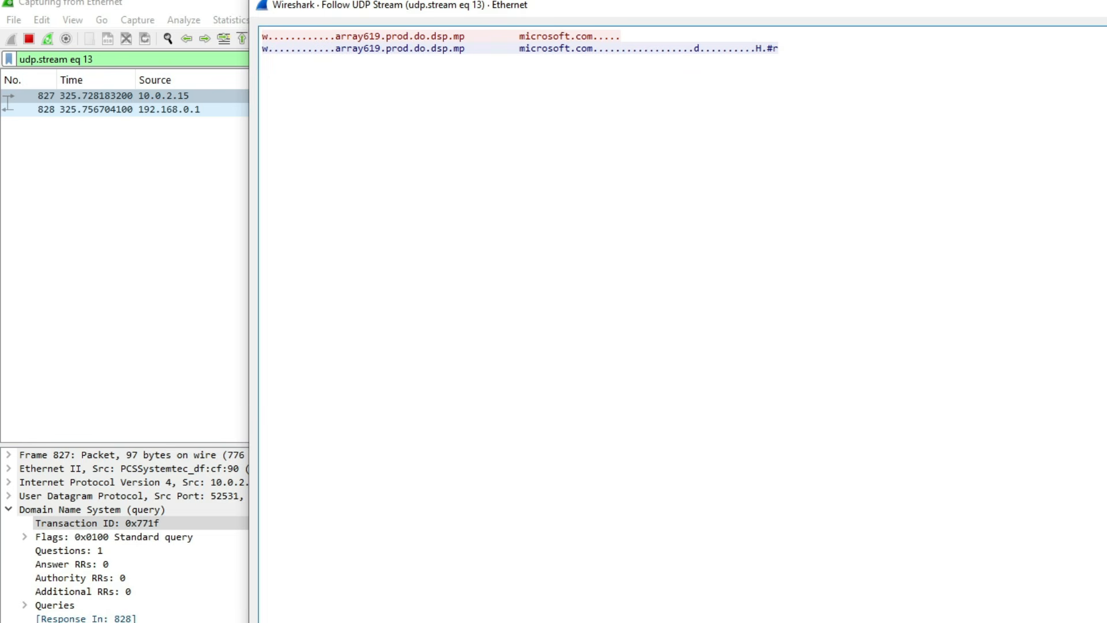
Step: Close the UDP stream, reapply the display filter dns contains "microsoft", and review the matching packets
key(Escape)
click(993, 60)
key(BackSpace)
key(BackSpace)
key(BackSpace)
key(BackSpace)
key(BackSpace)
key(BackSpace)
key(BackSpace)
key(BackSpace)
key(BackSpace)
key(BackSpace)
key(BackSpace)
key(BackSpace)
key(BackSpace)
key(BackSpace)
key(BackSpace)
key(BackSpace)
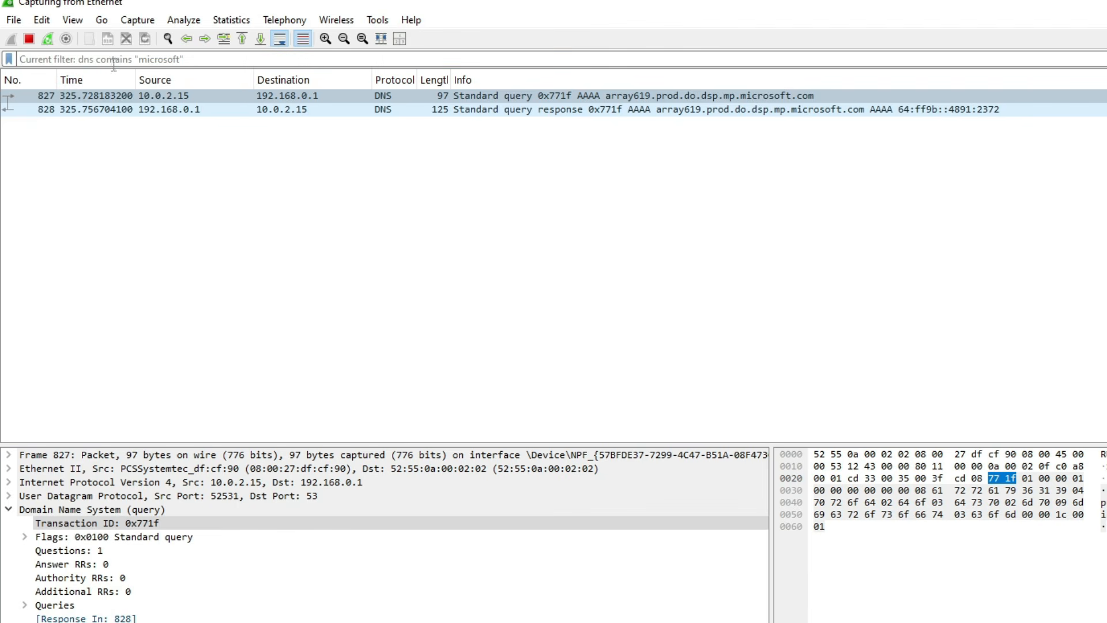
right_click(112, 62)
click(154, 183)
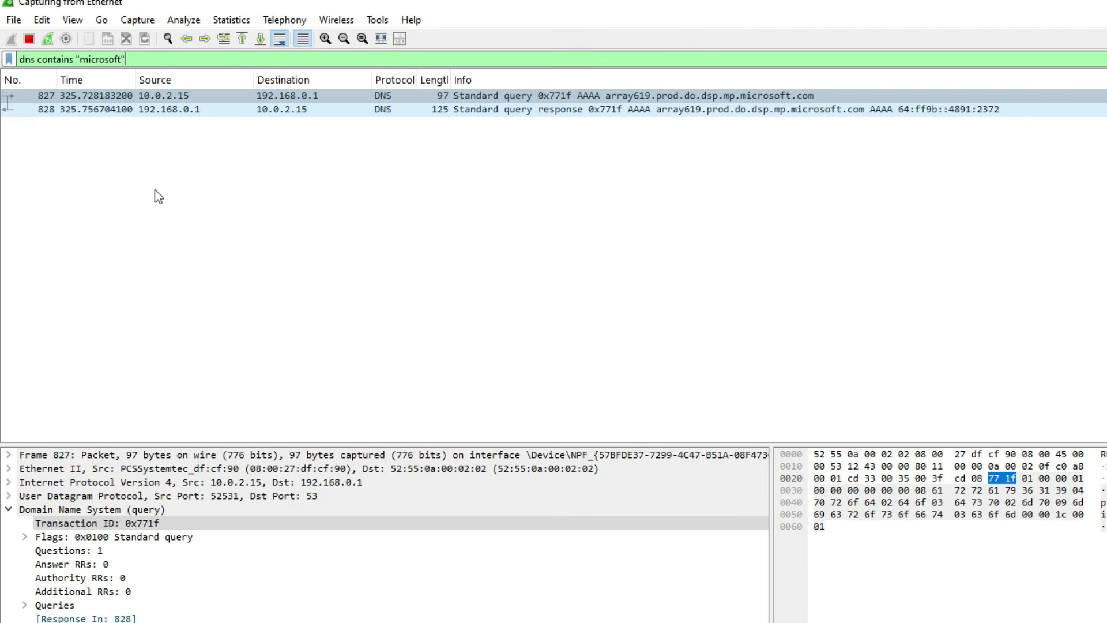
key(Return)
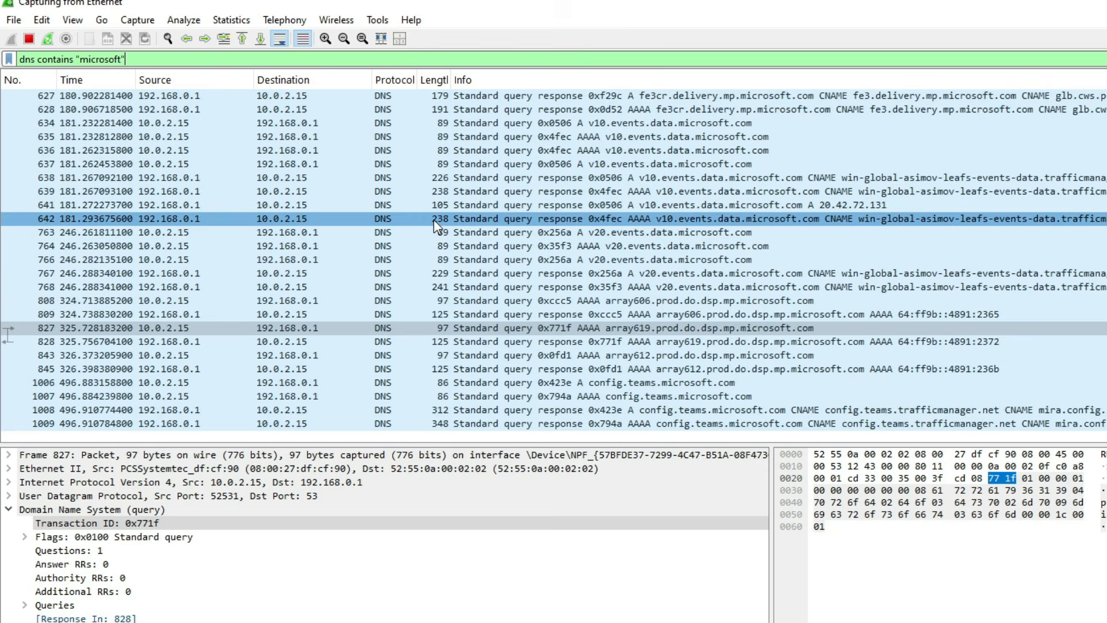
scroll(456, 283, up, 4)
scroll(455, 282, down, 4)
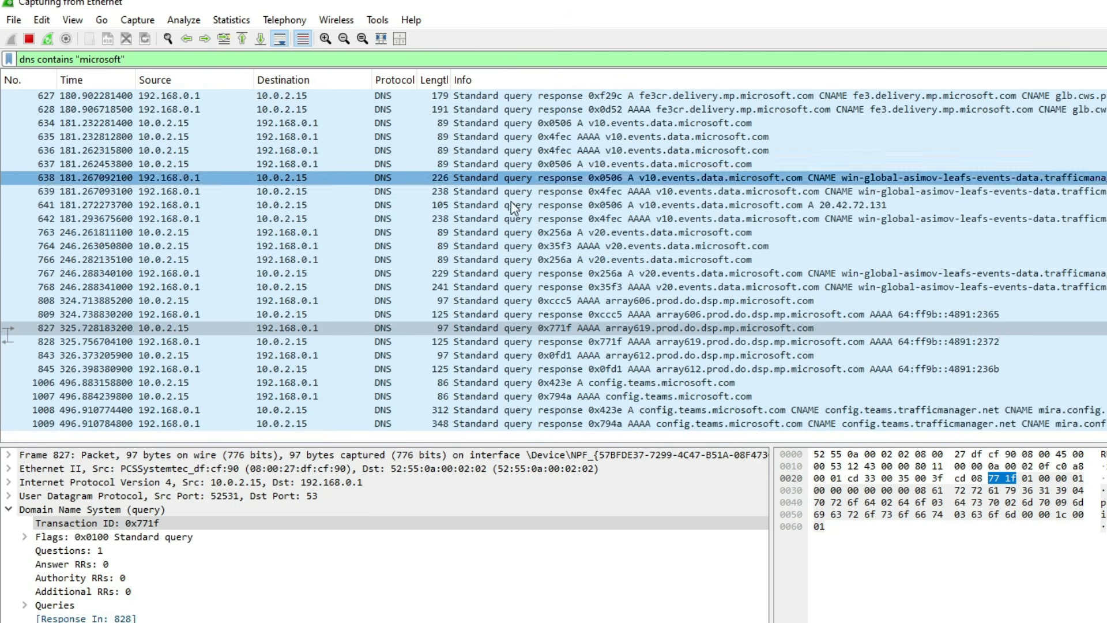
scroll(519, 249, up, 2)
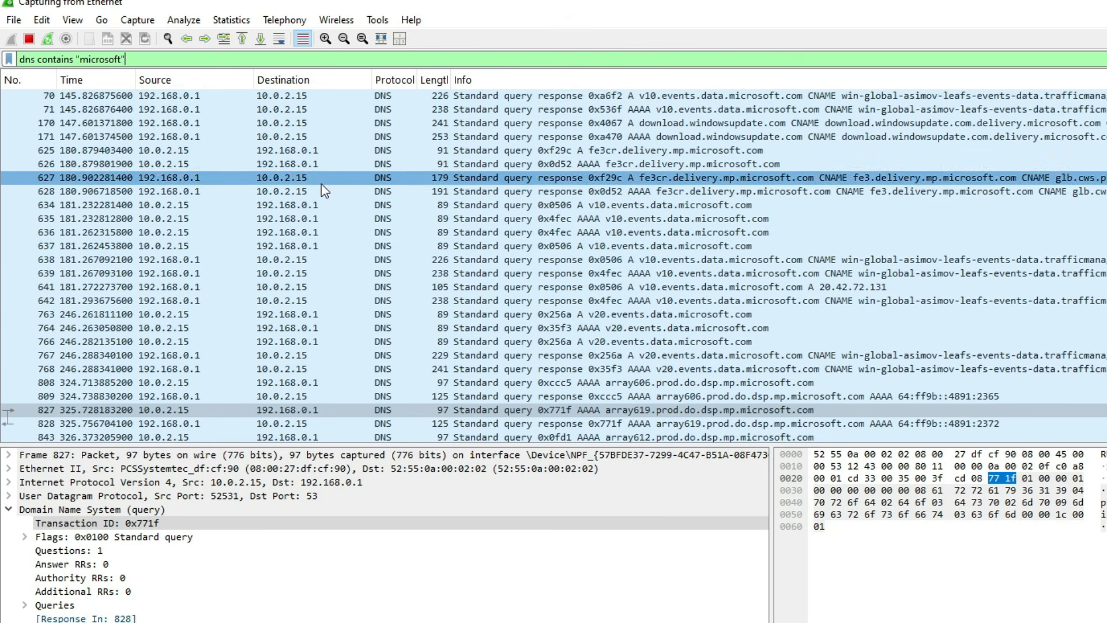
Step: Shrink the Wireshark window, look through the packets matching dns contains "microsoft", and clear that display filter
click(1104, 3)
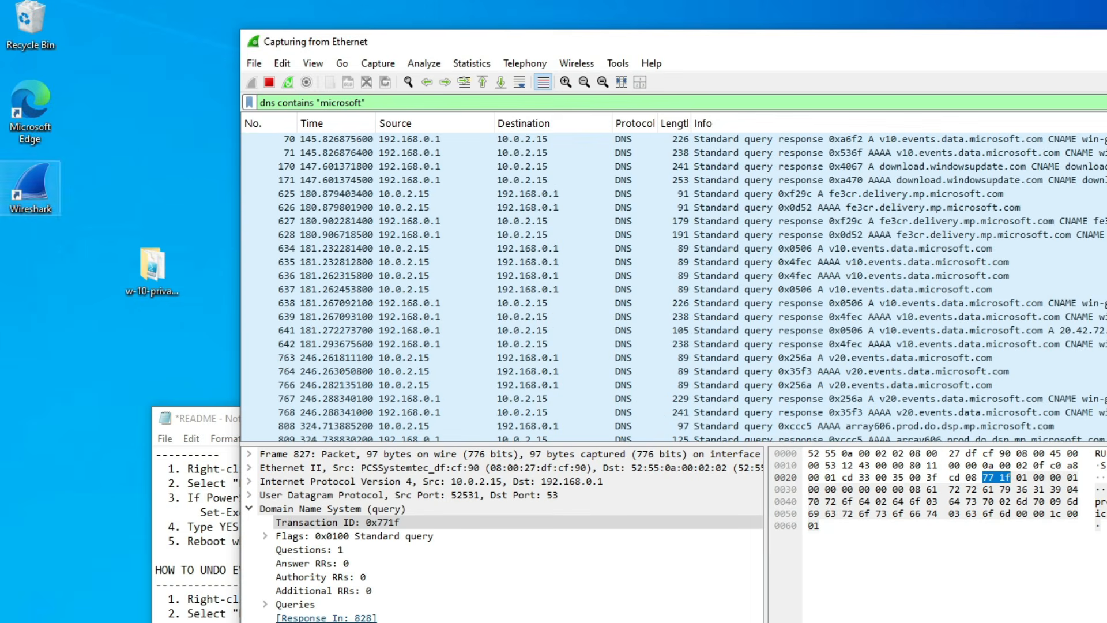
mouse_move(525, 41)
mouse_down()
mouse_move(536, 46)
mouse_move(546, 22)
mouse_move(529, 60)
mouse_move(524, 31)
mouse_up()
scroll(776, 283, down, 7)
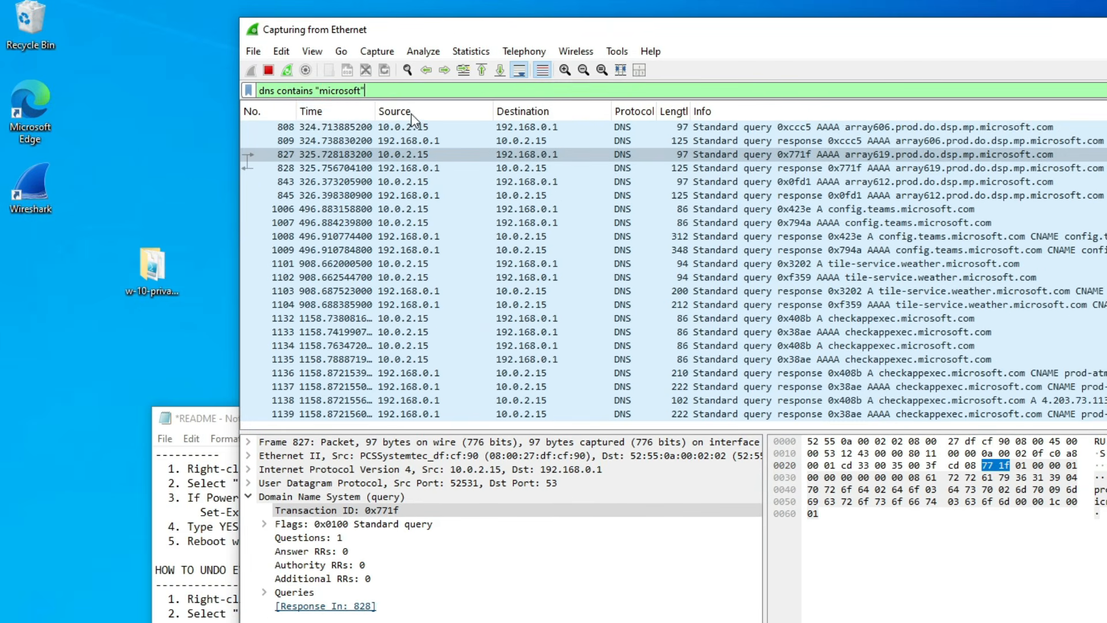
scroll(673, 271, up, 10)
key(ctrl+a)
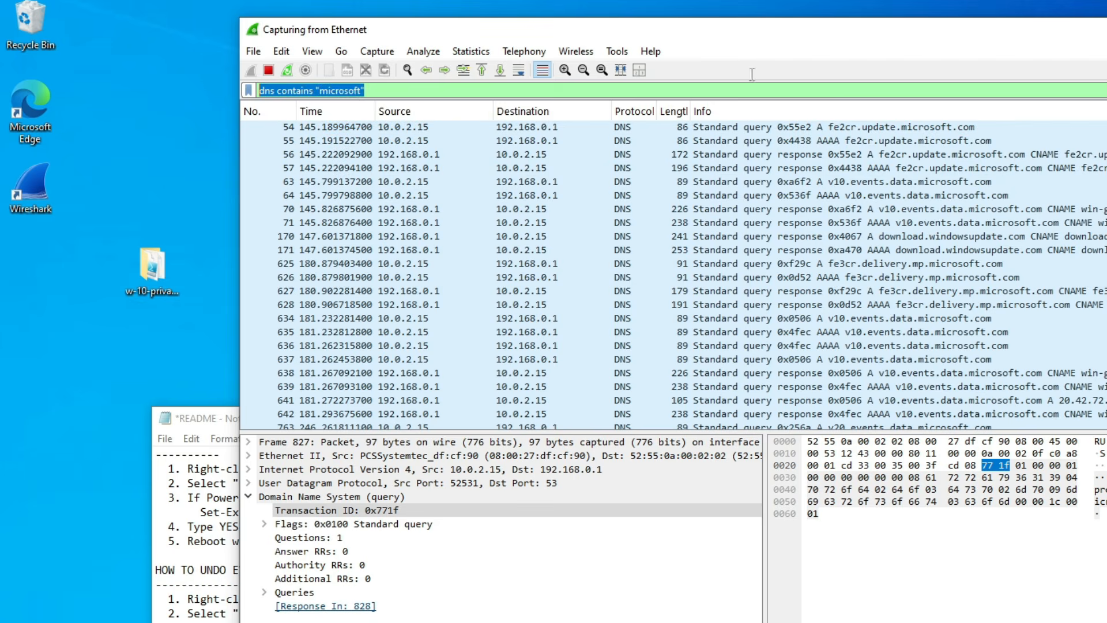
key(BackSpace)
key(Return)
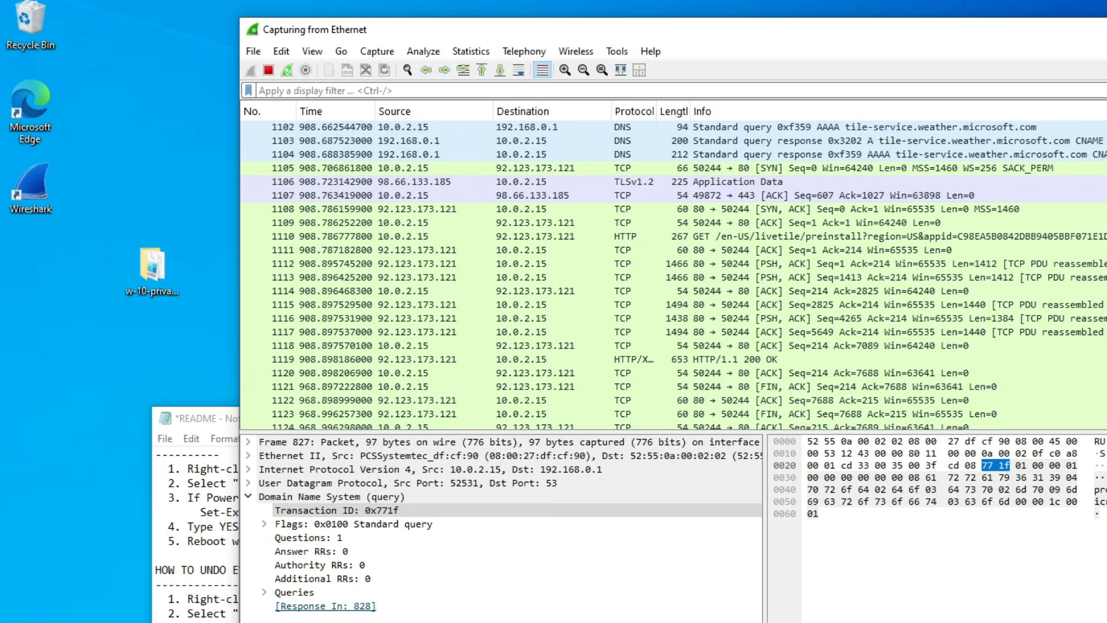
Step: Minimize the Wireshark and README windows and move the w-10-privacy-Block folder to an empty area of the desktop
key(super+Down)
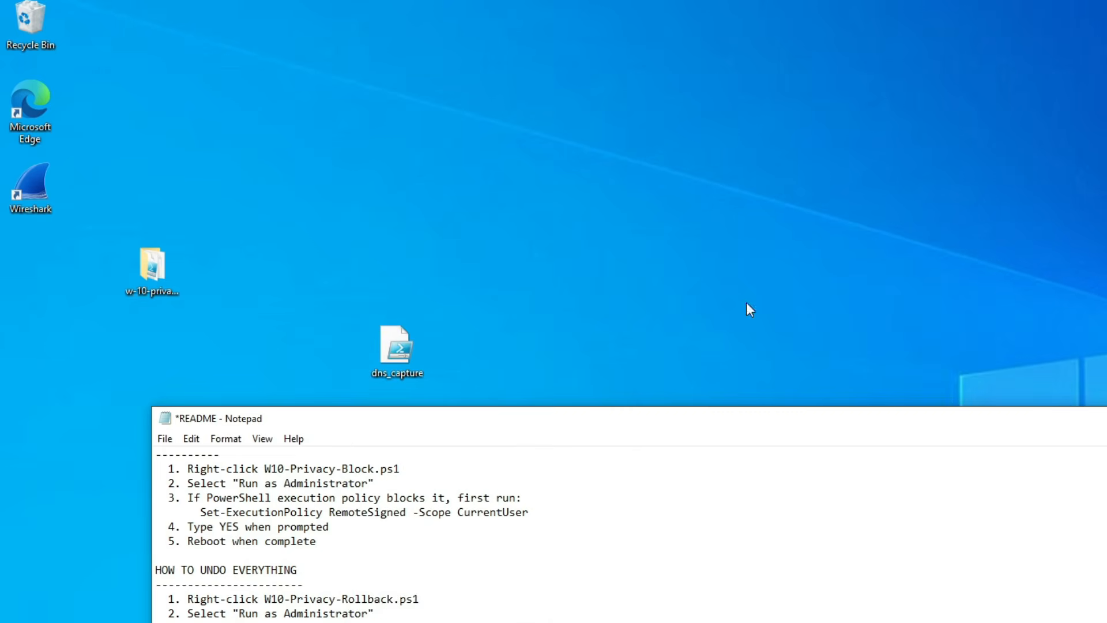
key(super+Down)
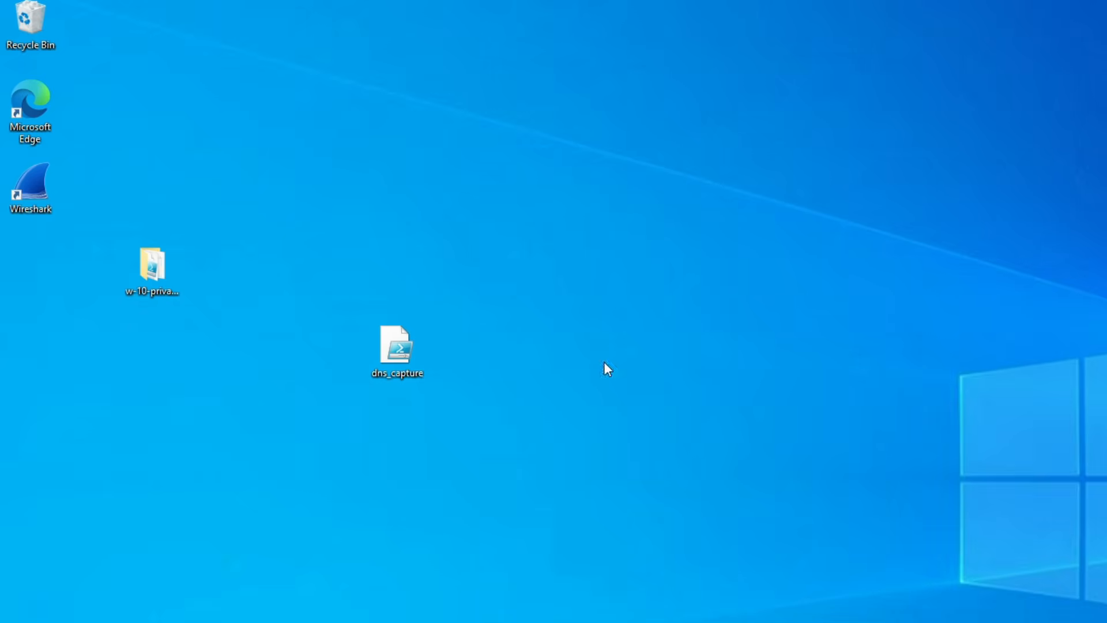
drag(168, 276, 719, 208)
Step: Stop the live Ethernet capture in Wireshark and save it as windows 10 captures
key(alt+Tab)
click(268, 70)
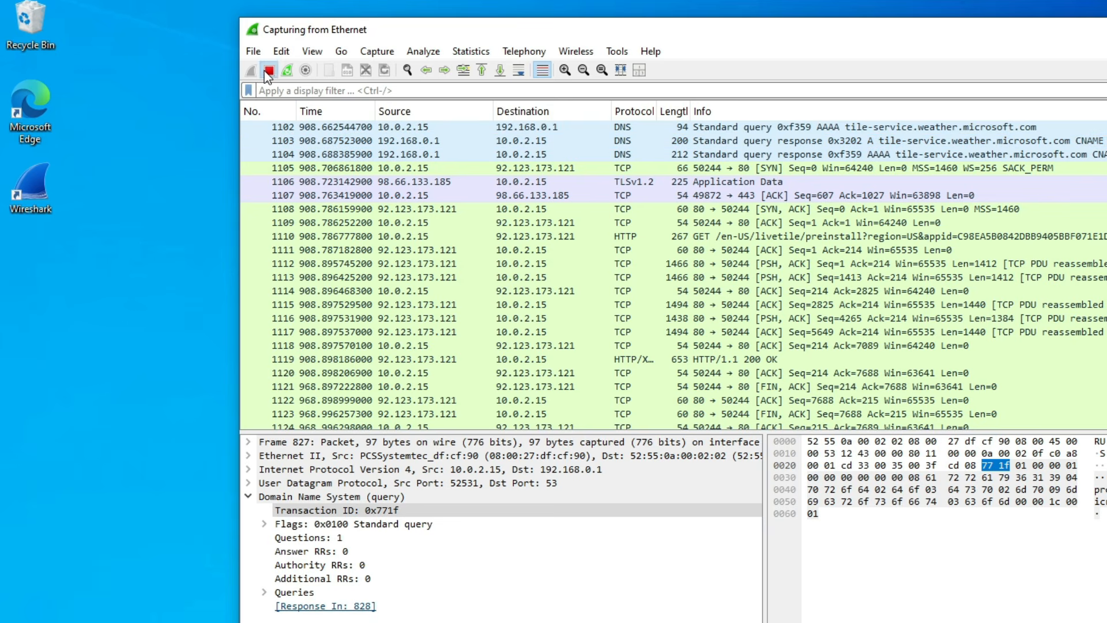
click(254, 53)
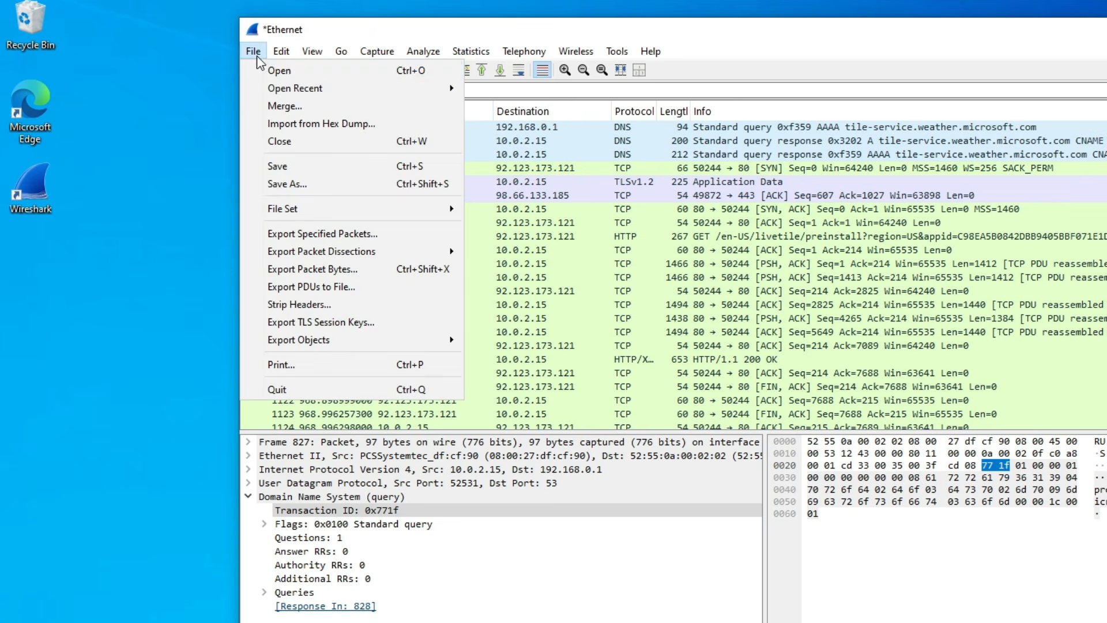
click(274, 185)
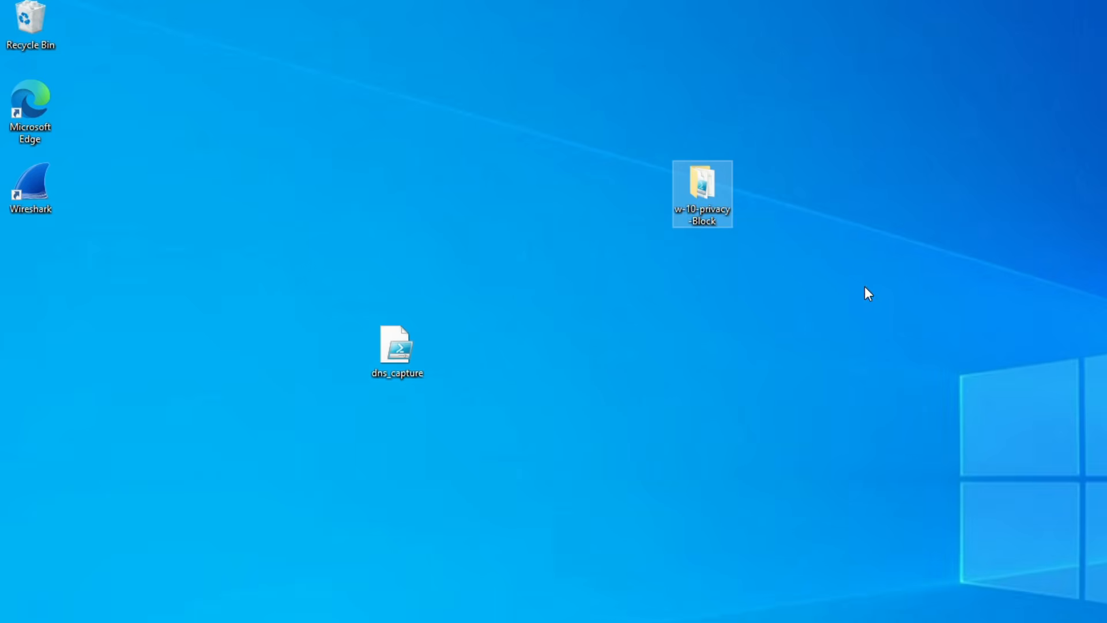
Step: Run the W10-Privacy-Block script in PowerShell ISE, hide the list of commands, and minimize the ISE window
drag(865, 287, 648, 171)
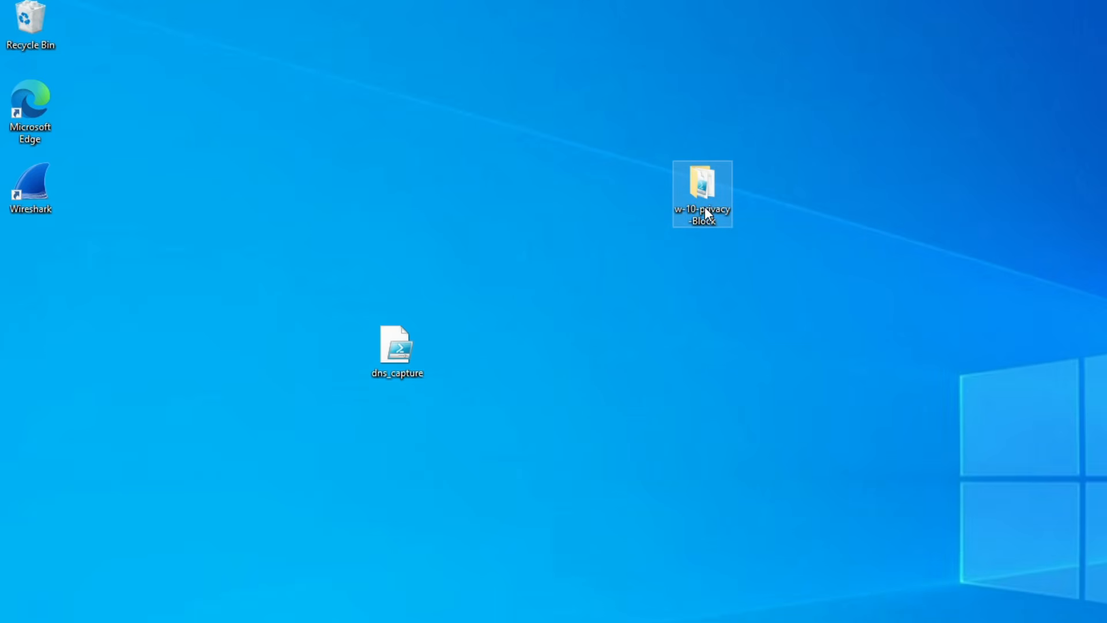
click(663, 456)
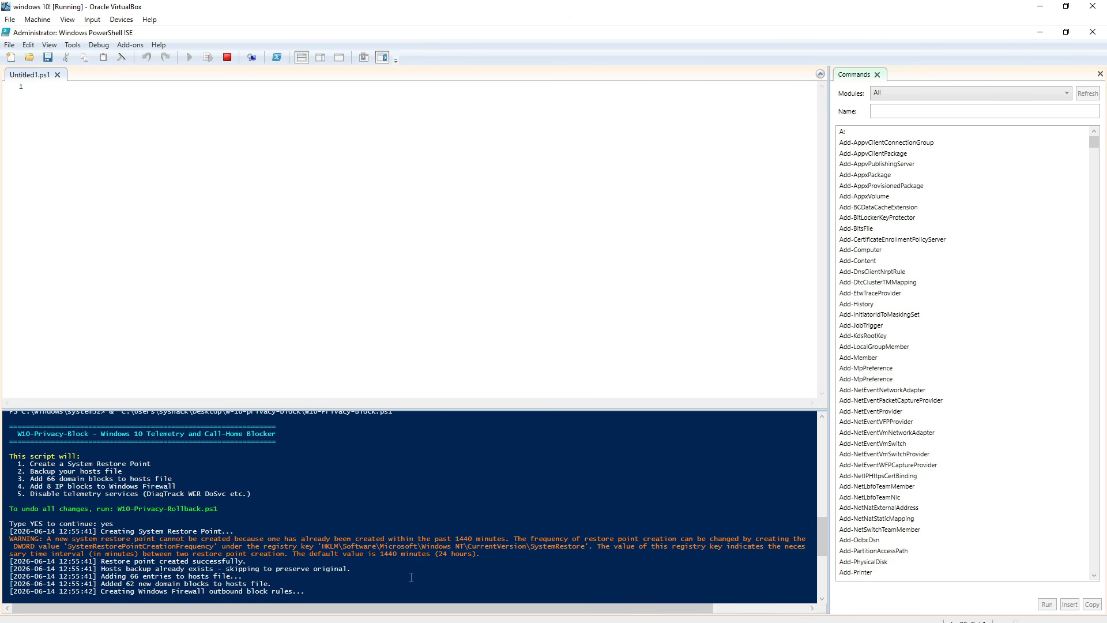
click(877, 75)
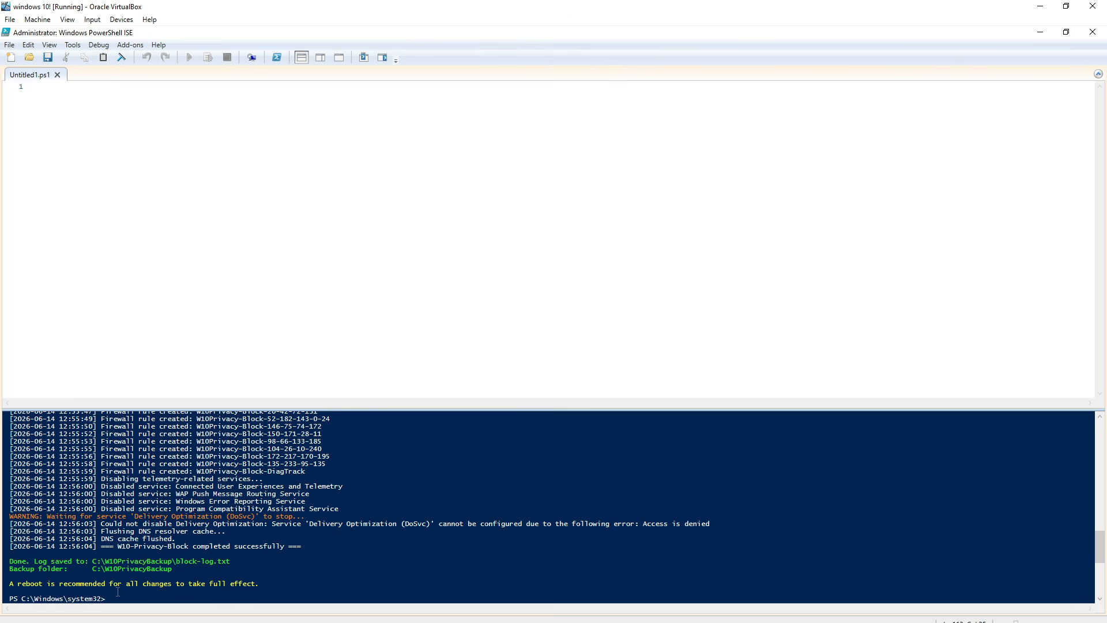
click(1040, 32)
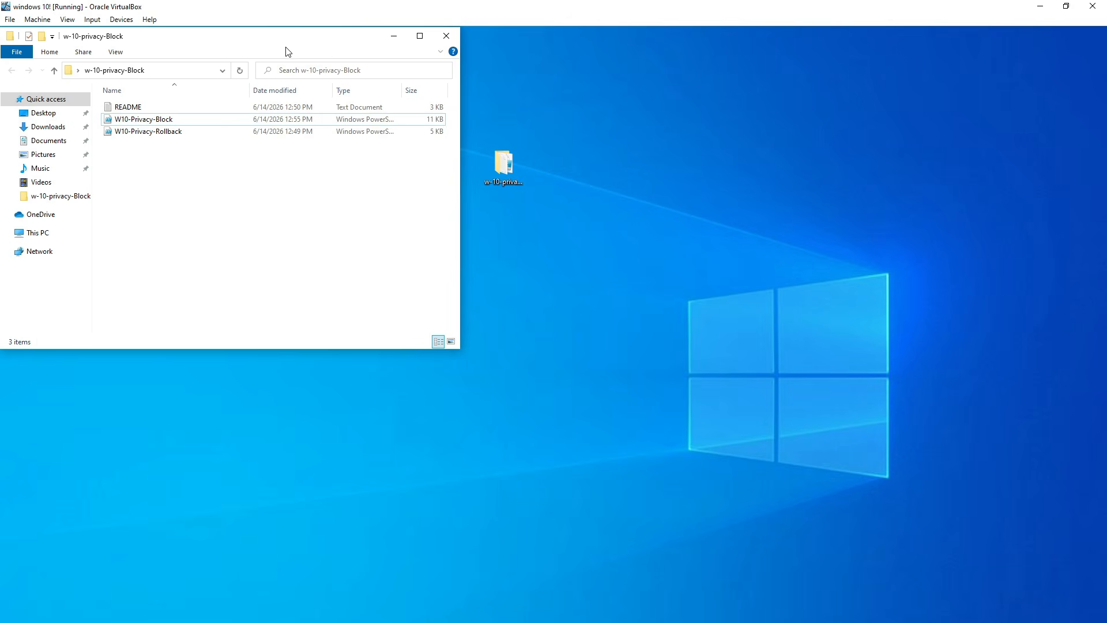
Step: Put away the w-10-privacy-Block folder window and start a new Wireshark capture on the Ethernet interface
drag(278, 37, 404, 188)
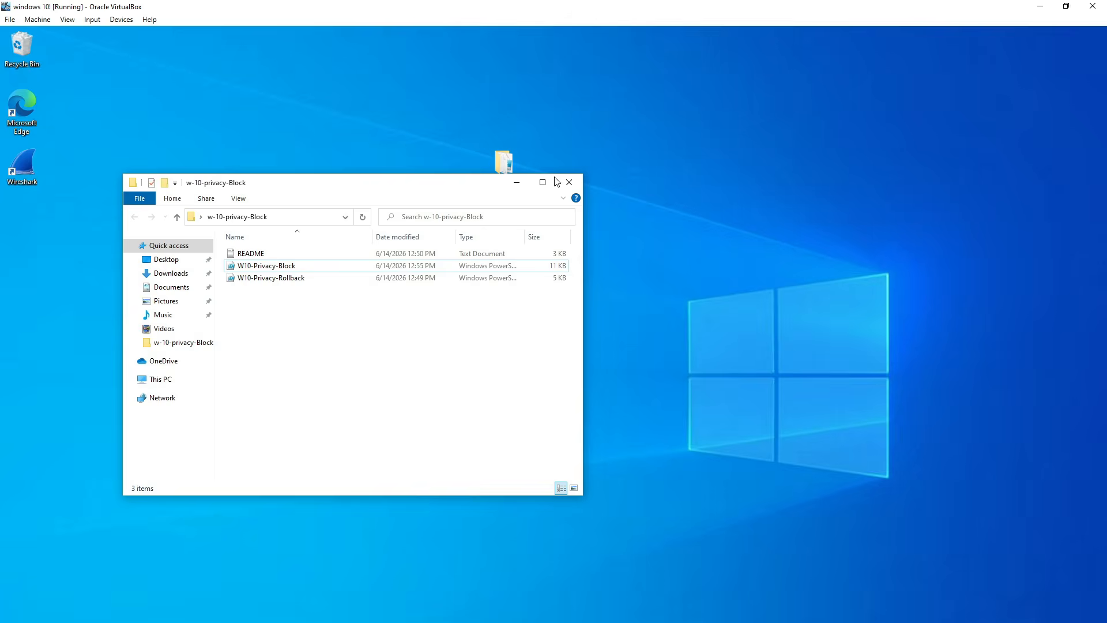
drag(556, 182, 434, 35)
drag(287, 49, 599, 159)
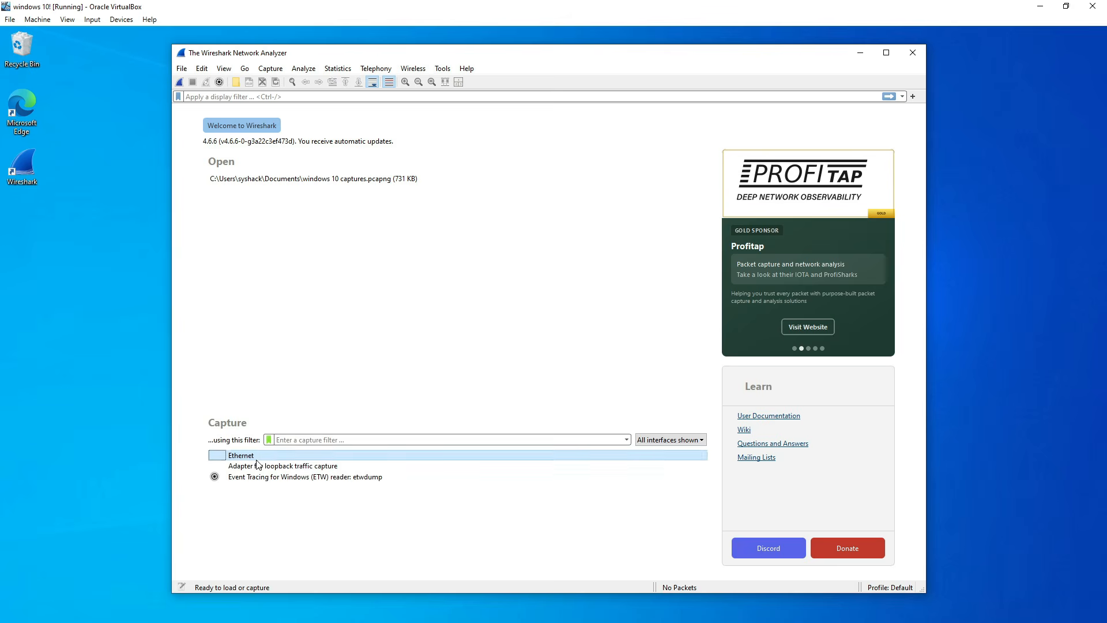
double_click(253, 455)
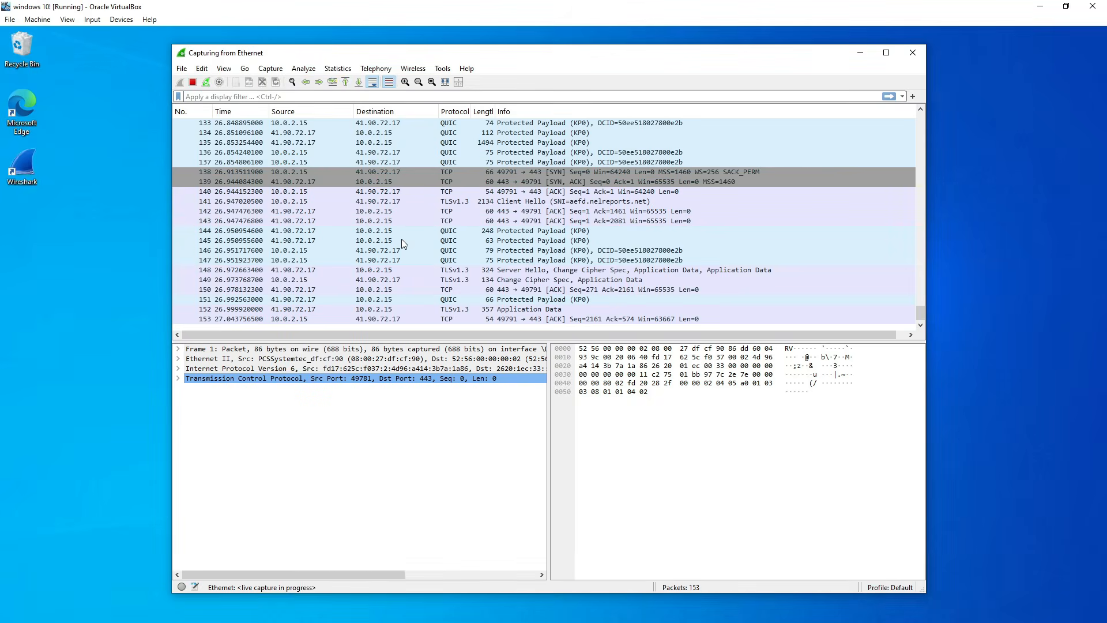
Step: Apply the display filter dns contains "microsoft" to the new Ethernet capture
click(284, 97)
text(dn)
key(Down)
key(Return)
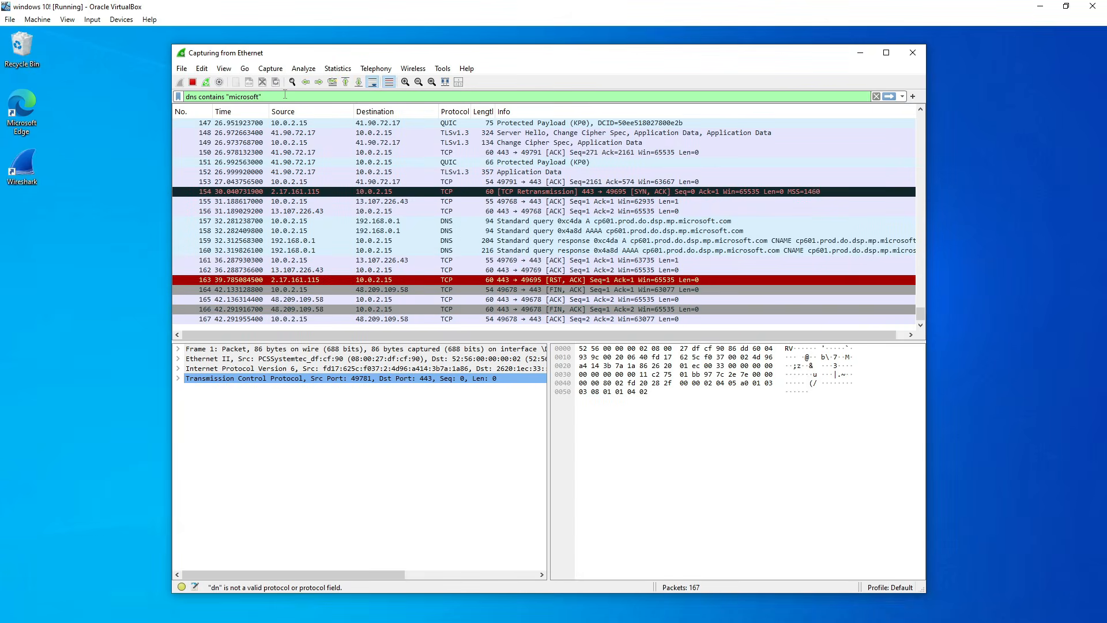
key(Return)
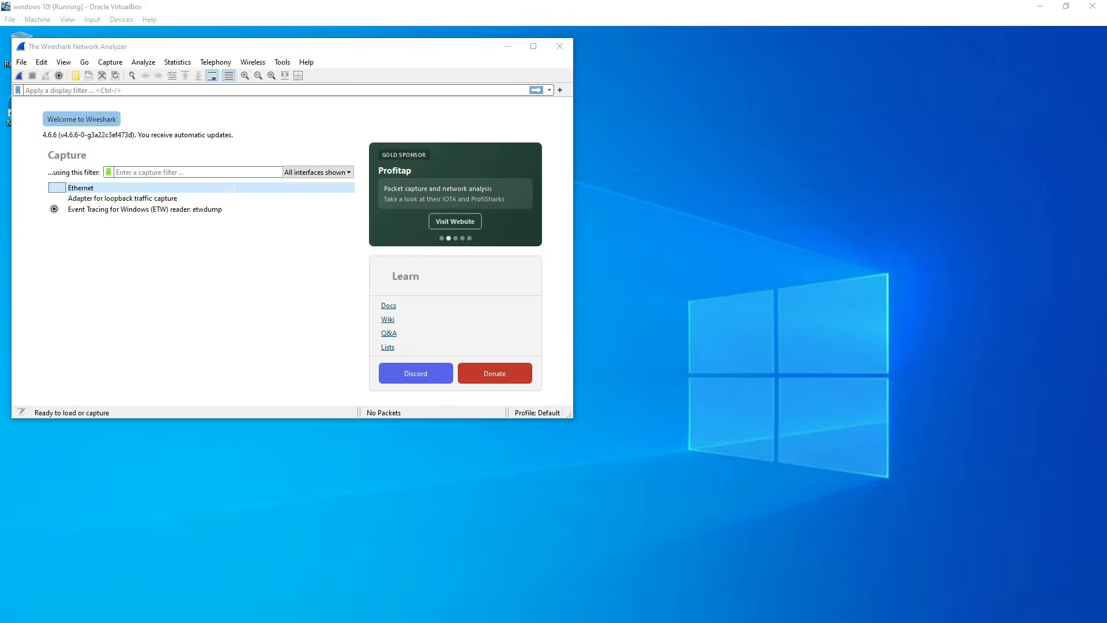
Step: Minimize the Wireshark window and move the Wireshark desktop shortcut into the icon column beneath Microsoft Edge
click(506, 49)
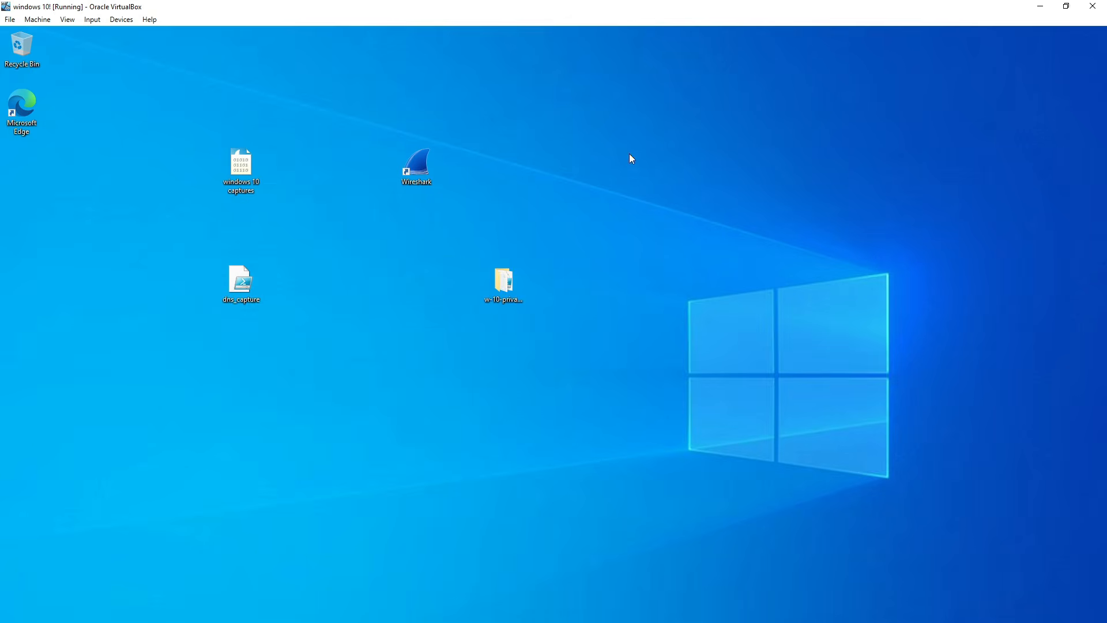
drag(757, 272, 569, 124)
drag(430, 160, 47, 236)
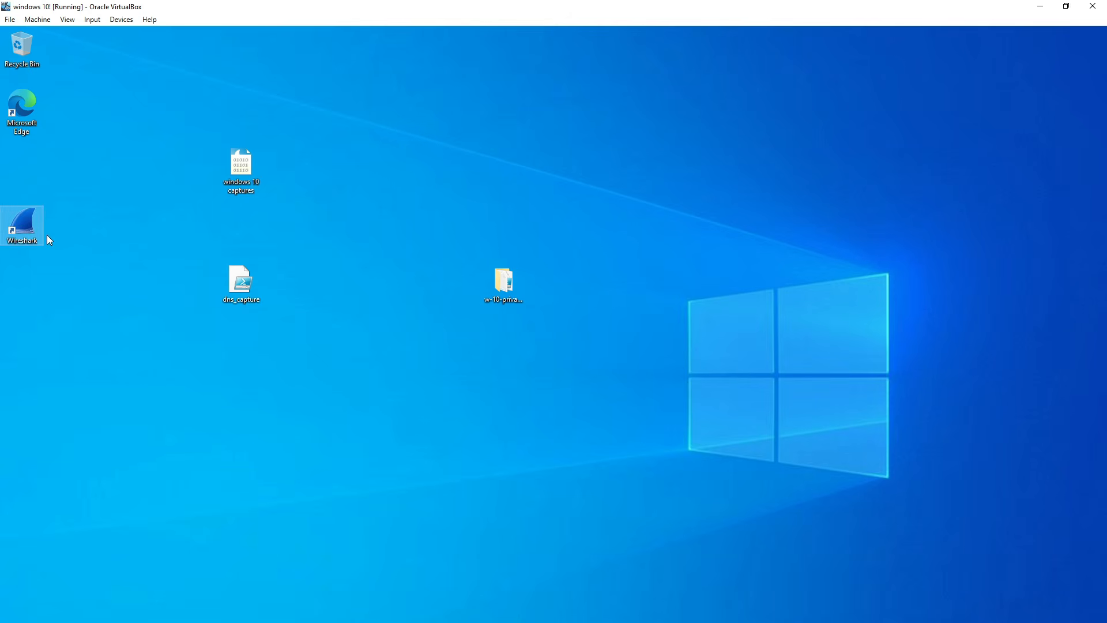
click(246, 430)
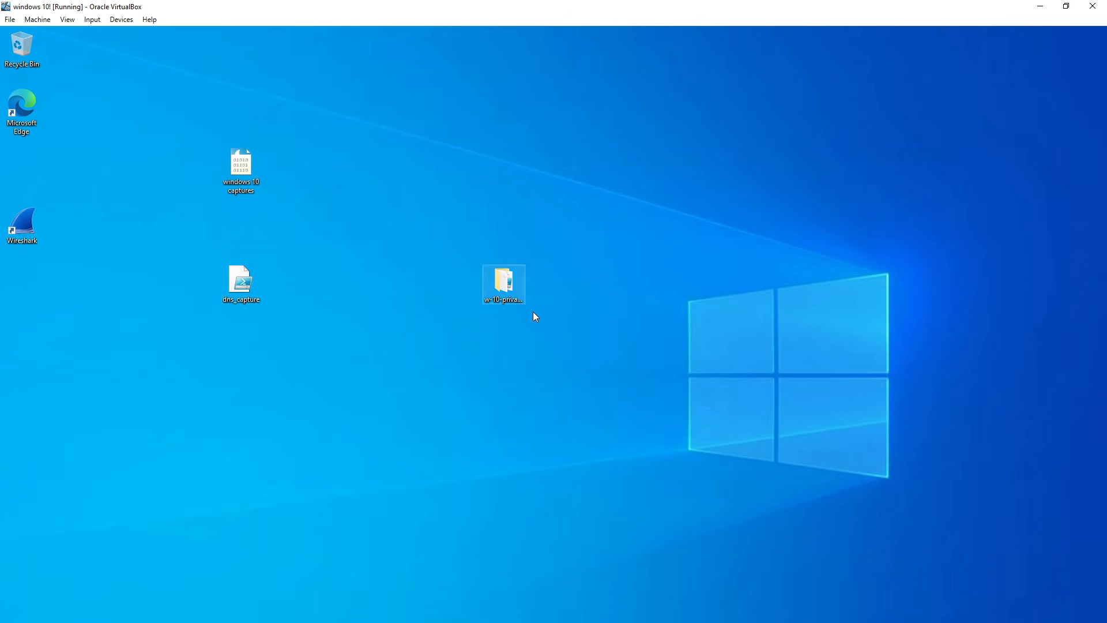
Step: Open the w-10-privacy-Block folder from the desktop and move its window clear of the desktop icons
drag(598, 389, 487, 235)
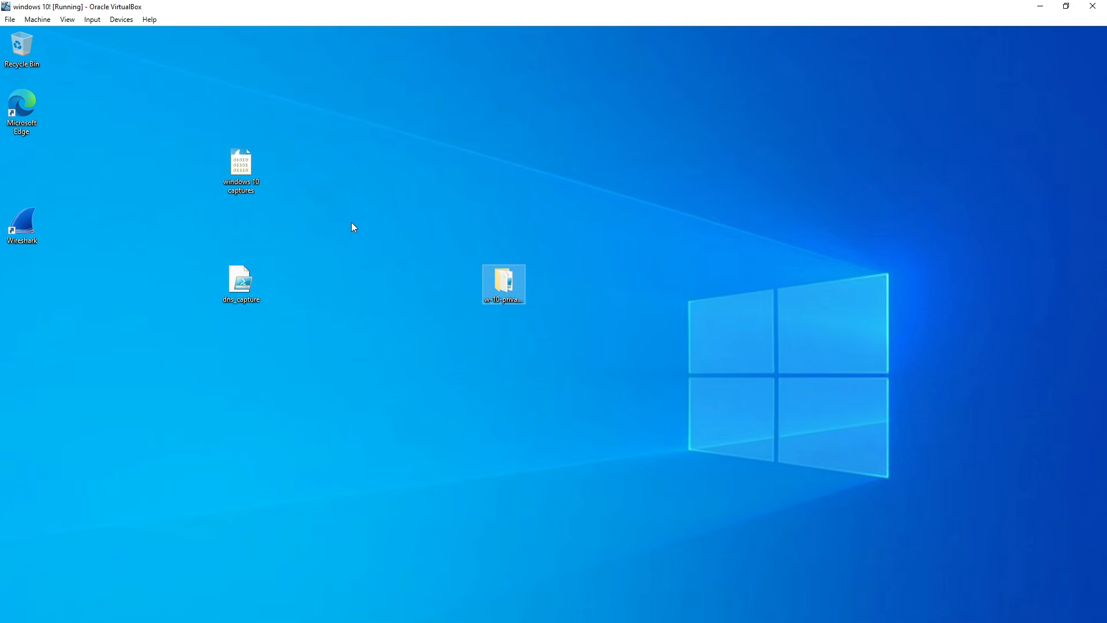
click(478, 274)
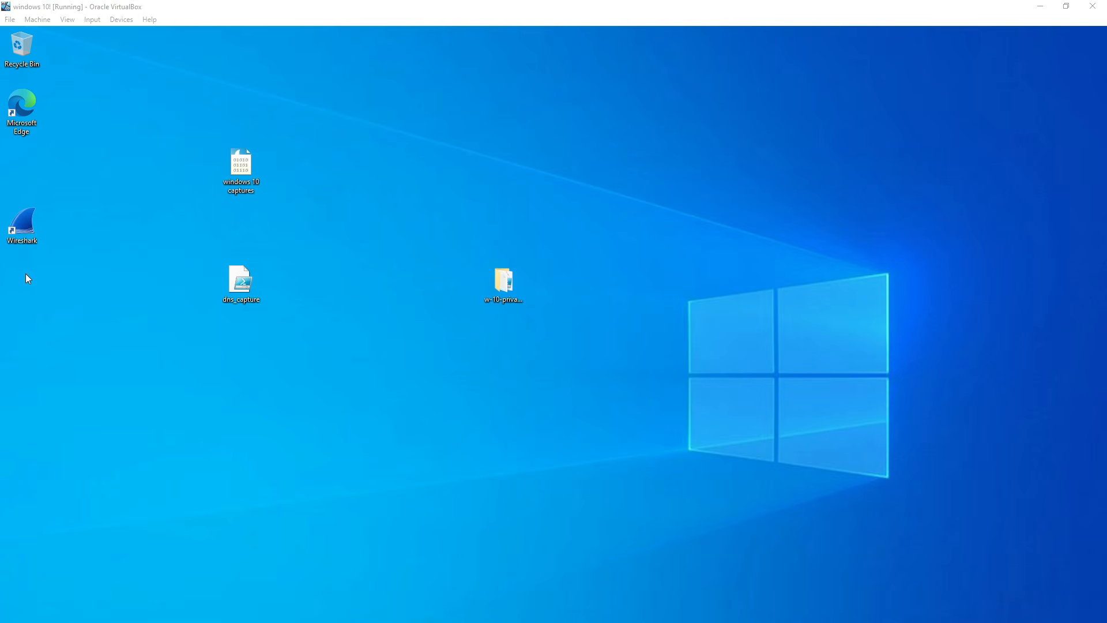
double_click(503, 281)
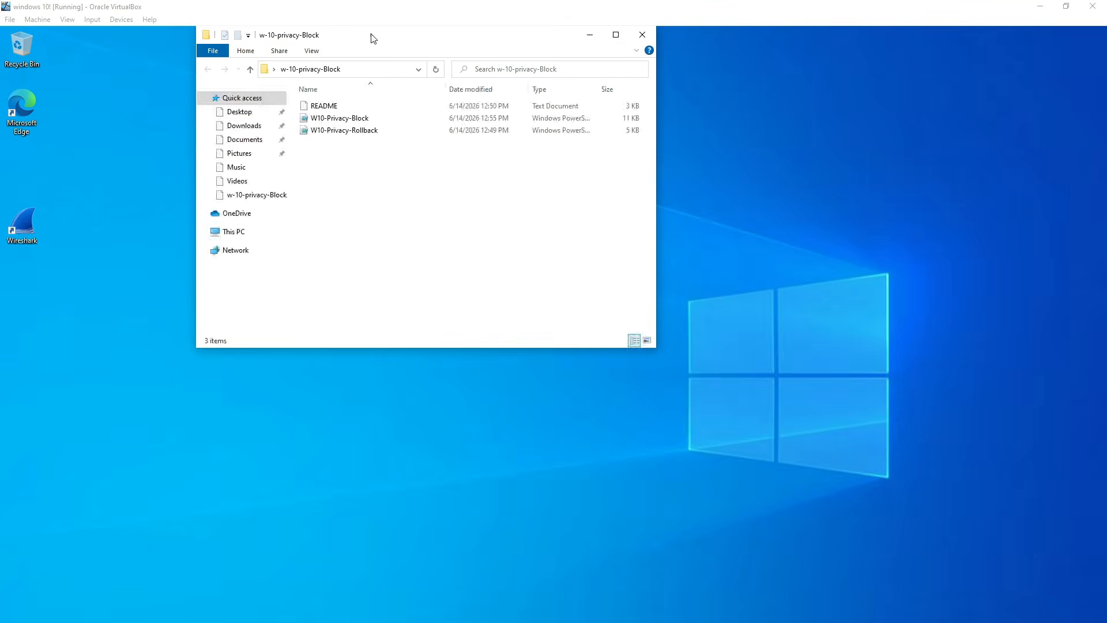
drag(385, 39, 760, 91)
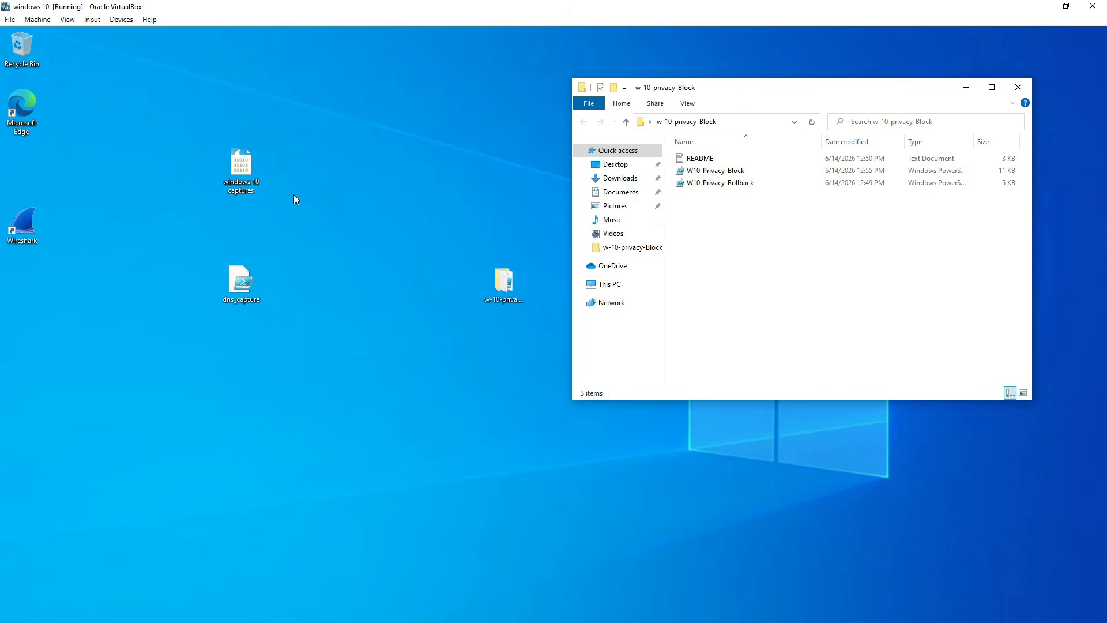